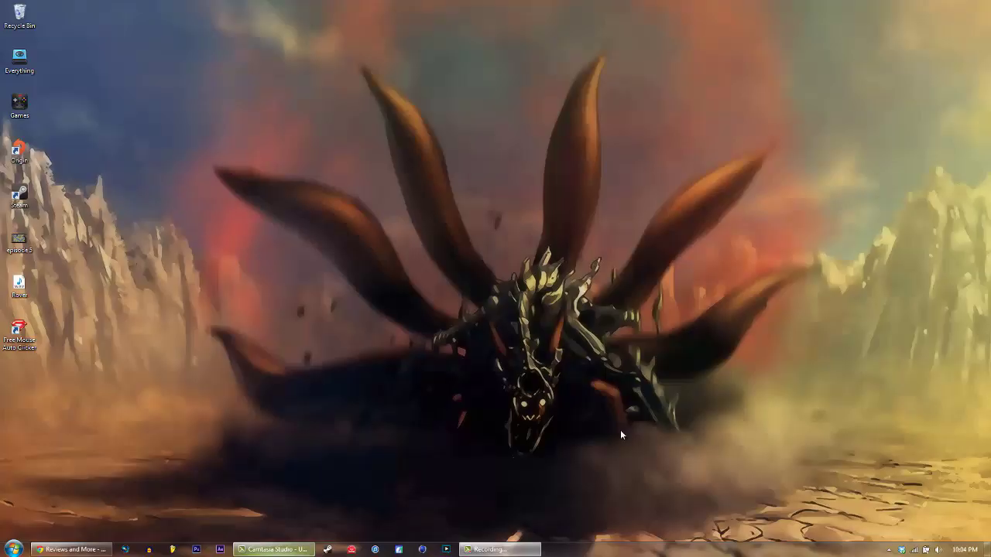
Switch to CINEMA 4D and view the empty scene from closer to the front.
left_click(426, 547)
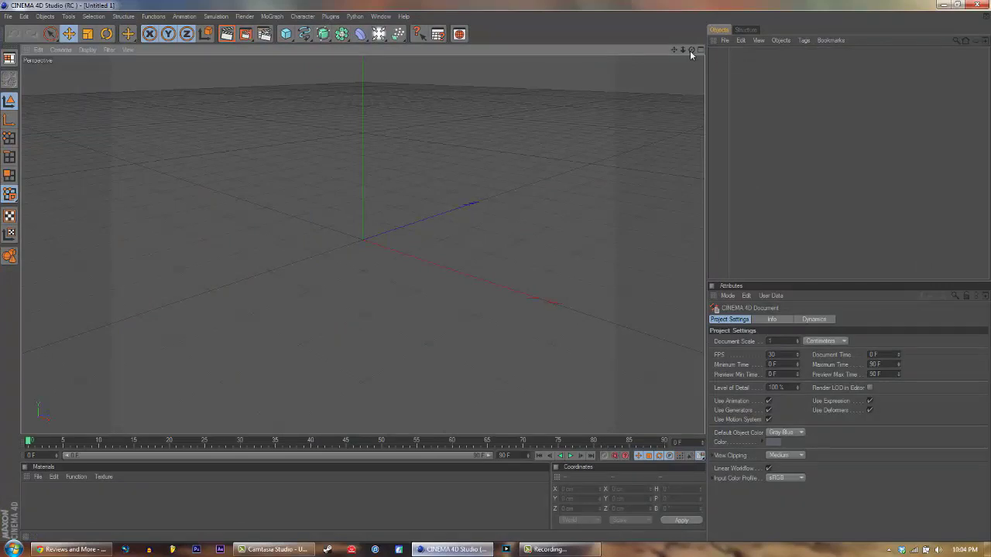
left_click_drag(691, 51, 480, 247)
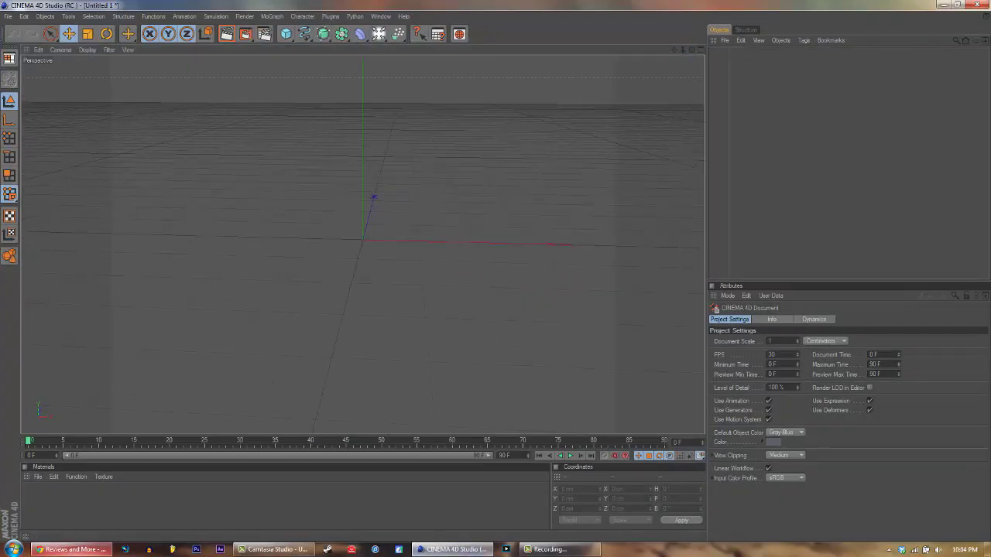
Switch to Chrome, change YouTube to the other channel account, and open that account's list of uploaded videos.
left_click(73, 550)
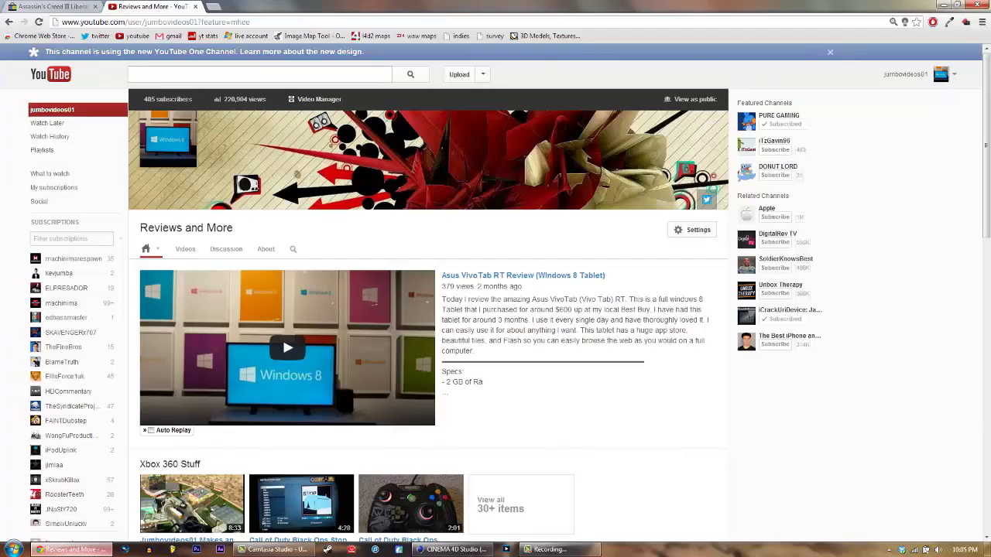
left_click(954, 75)
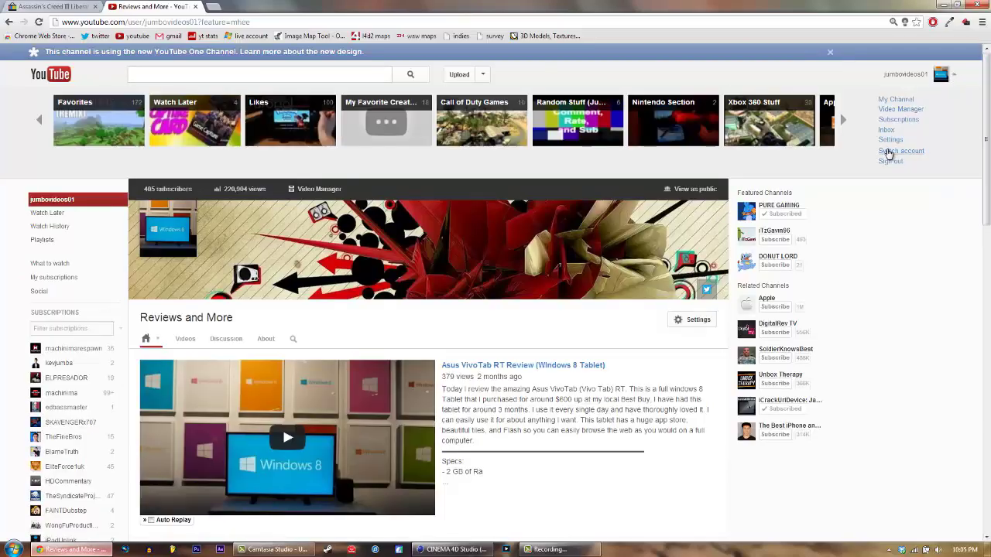
left_click(888, 153)
left_click(828, 190)
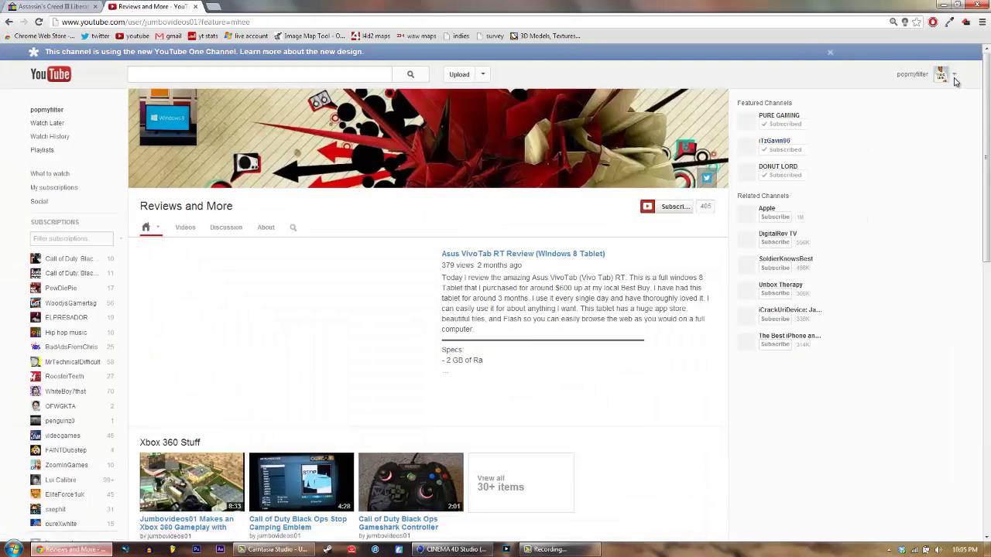
left_click(954, 76)
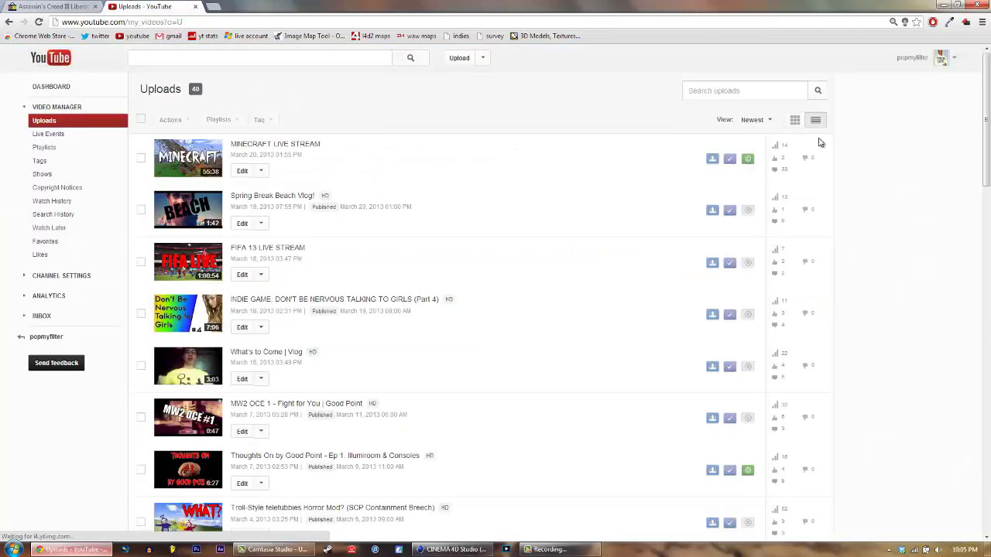
Find the video "TheDeluxe4 Intro Contest Entry" among the uploads and play it.
scroll(885, 144, "down", 10)
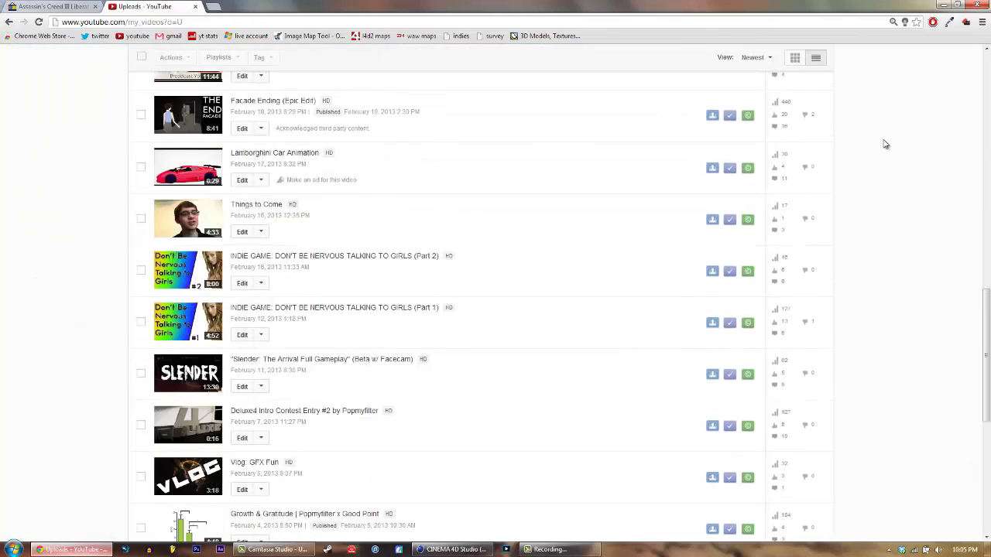
scroll(886, 144, "down", 5)
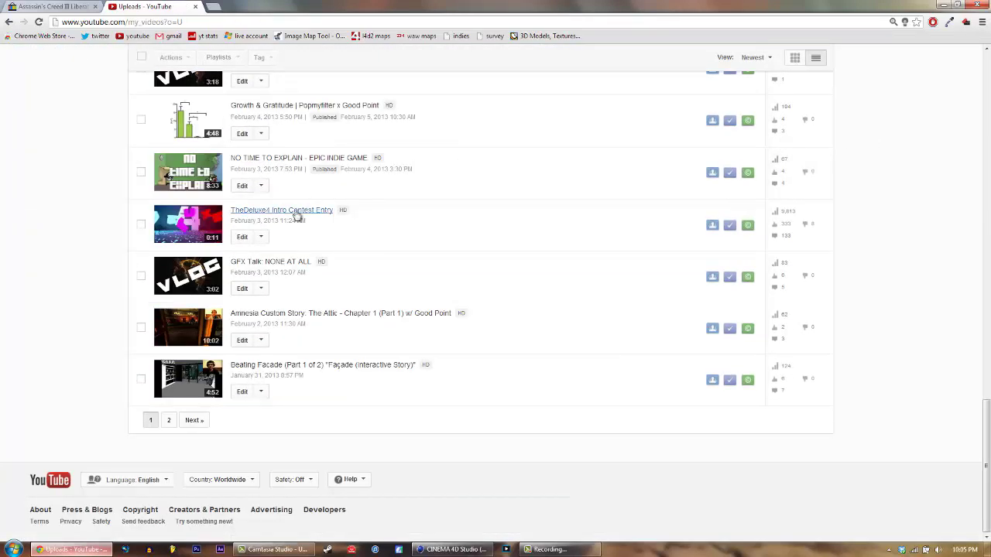
left_click(296, 213)
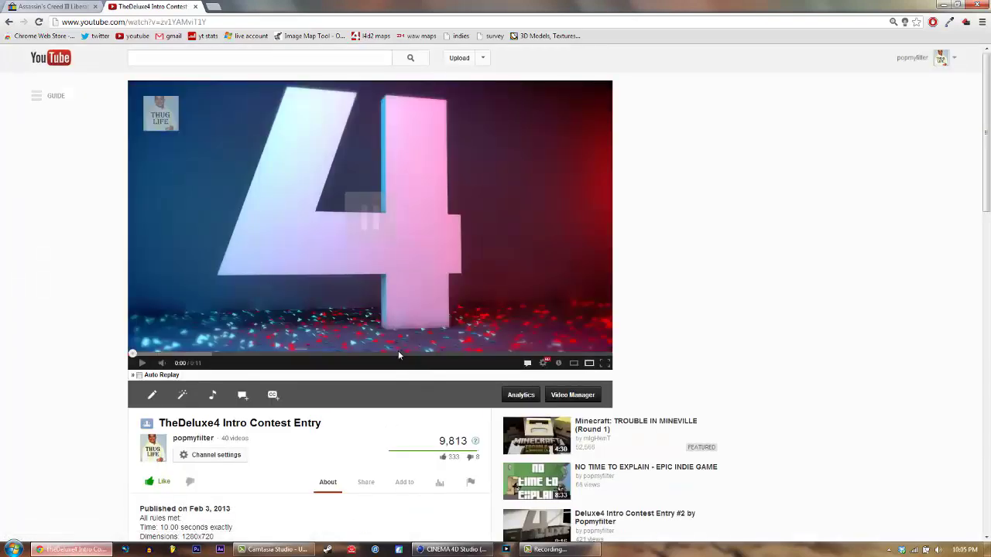
left_click(142, 364)
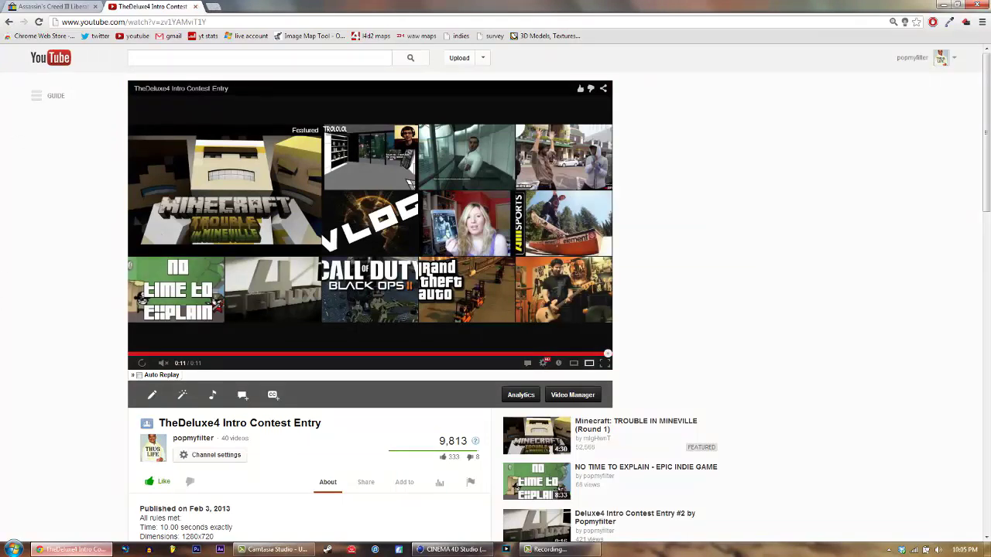
Open the account's own channel page on YouTube and switch back to CINEMA 4D.
left_click(955, 61)
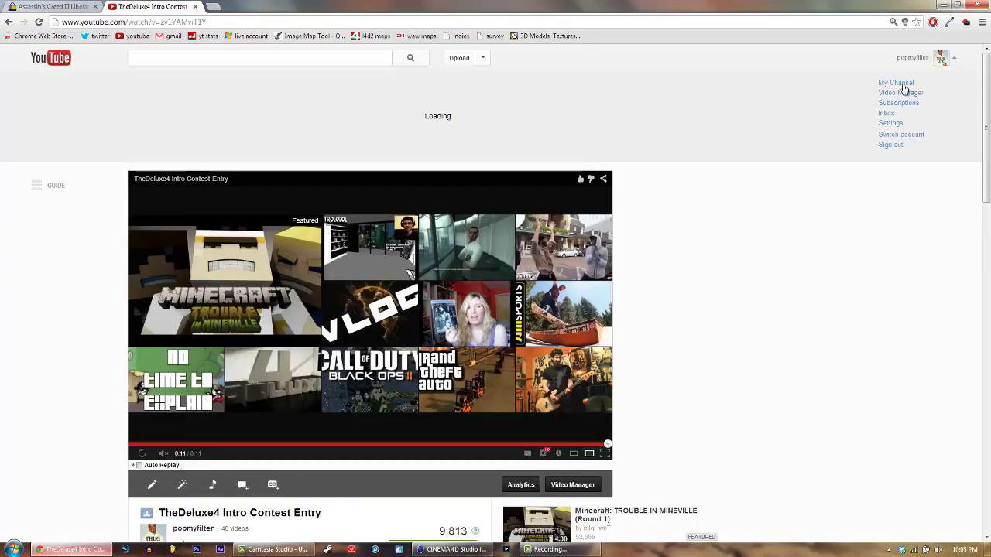
left_click(942, 7)
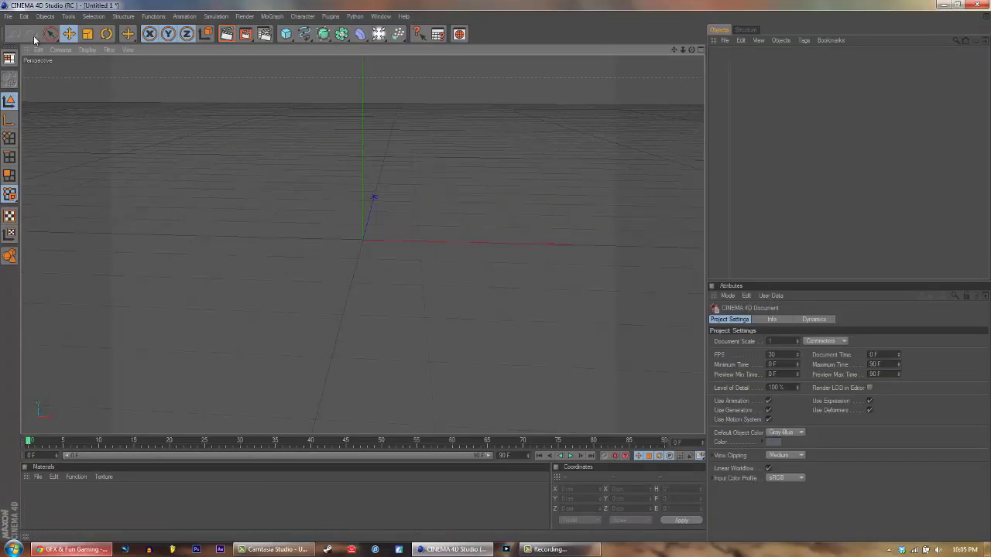
left_click(8, 18)
left_click(58, 430)
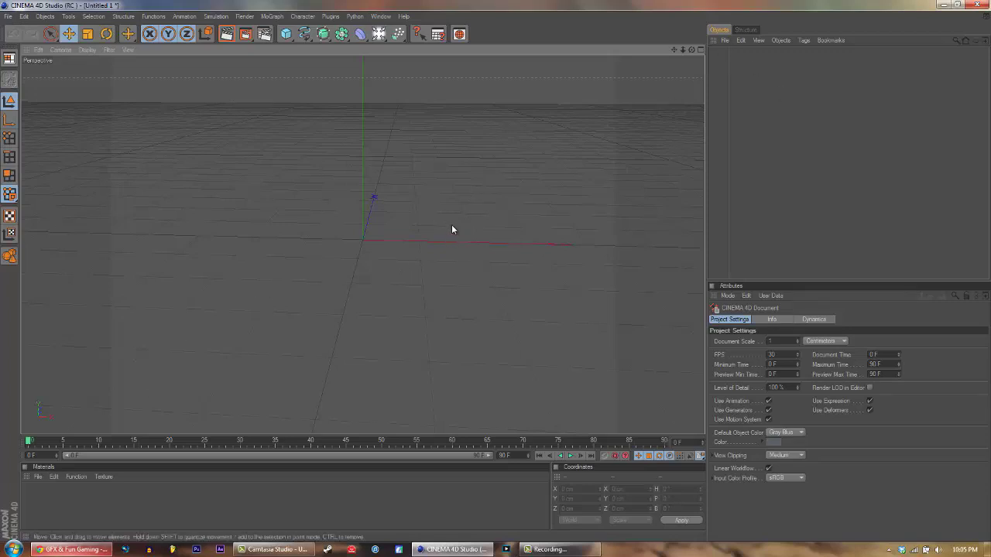
Open the project file glow from the LightRooms folder inside Everything, videos, GFX things.
left_click(7, 16)
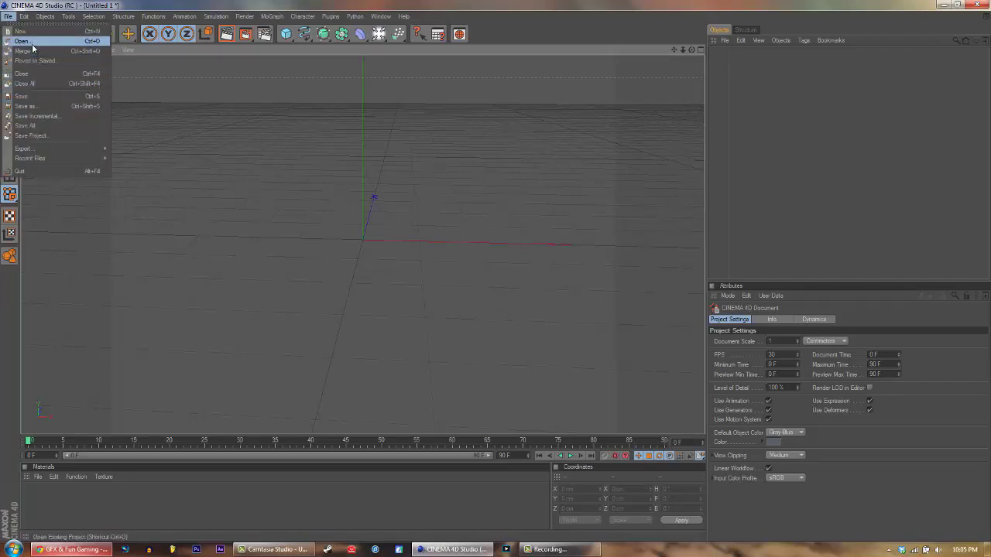
left_click(23, 41)
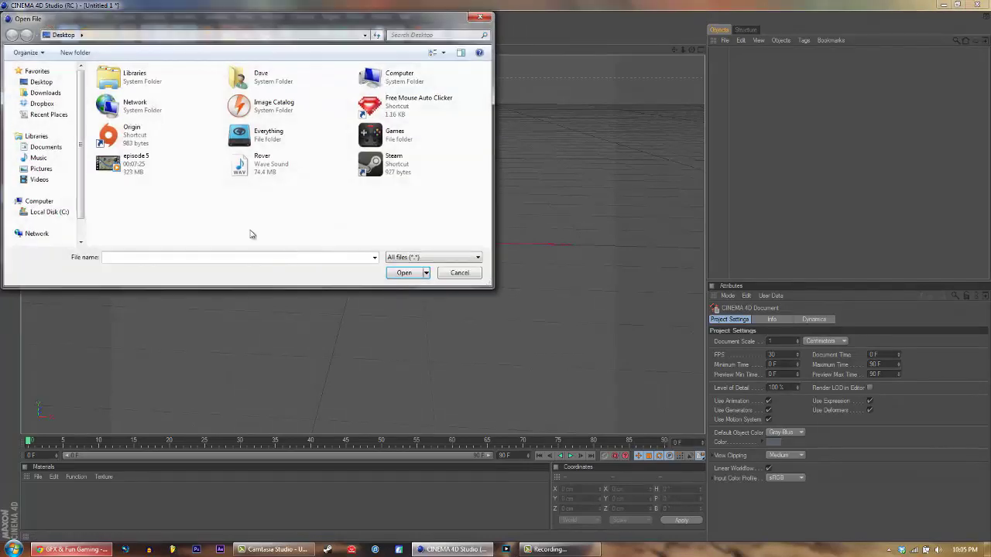
double_click(259, 134)
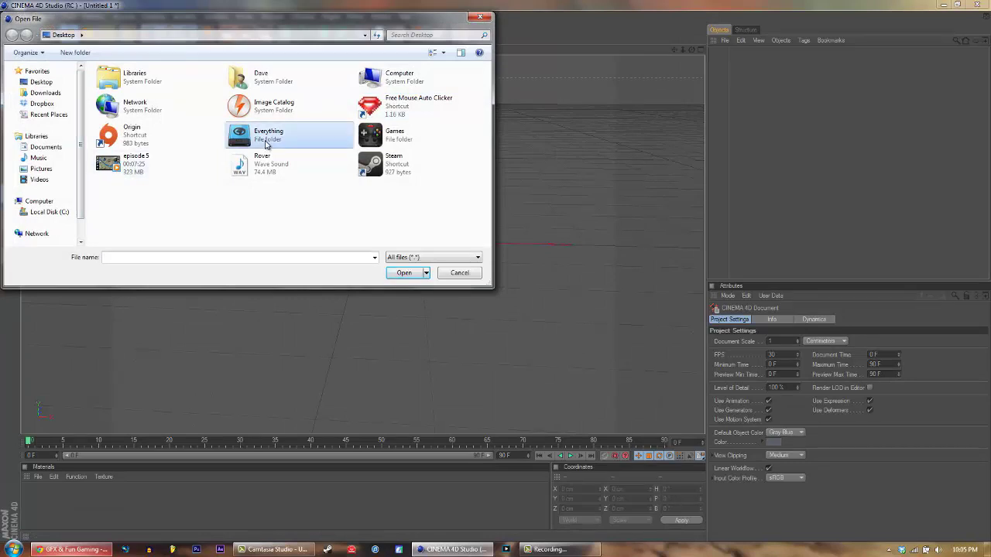
double_click(120, 159)
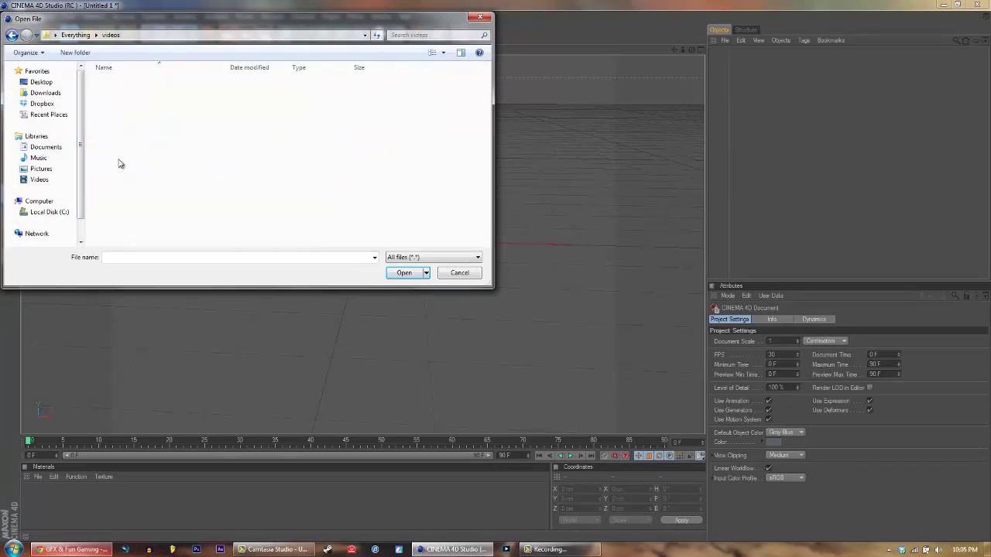
double_click(121, 82)
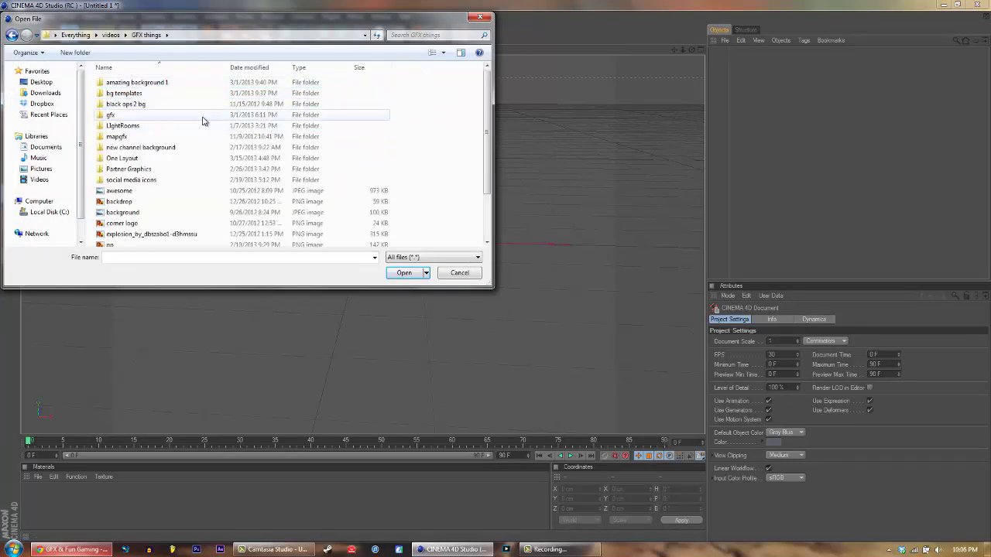
double_click(122, 126)
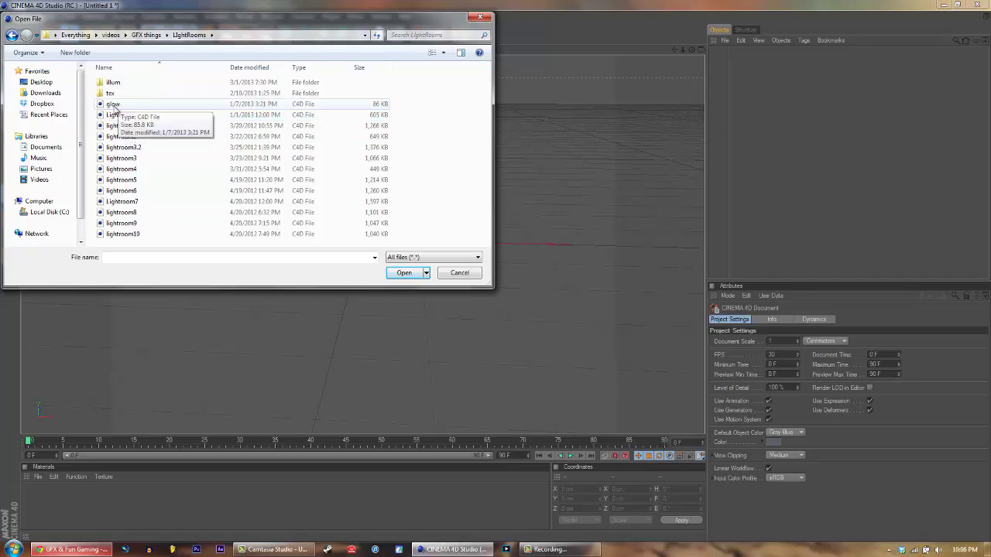
double_click(117, 105)
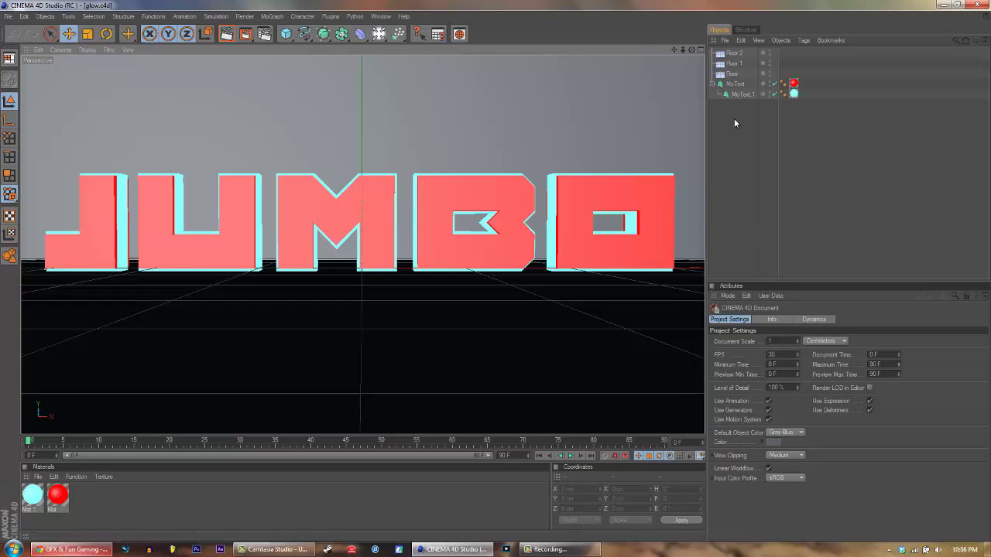
Delete the red JUMBO MoText object together with its nested MoText copy.
left_click(734, 84)
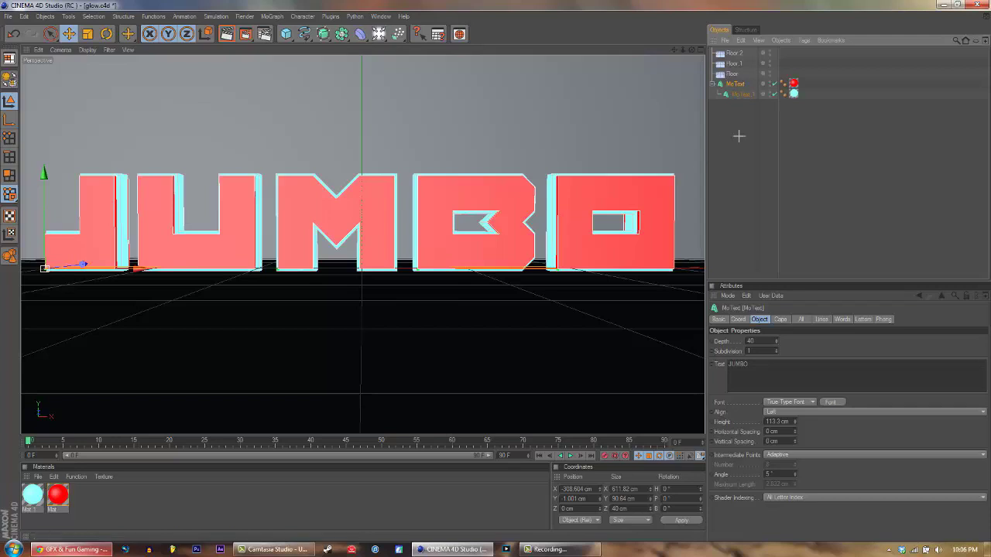
left_click(676, 158)
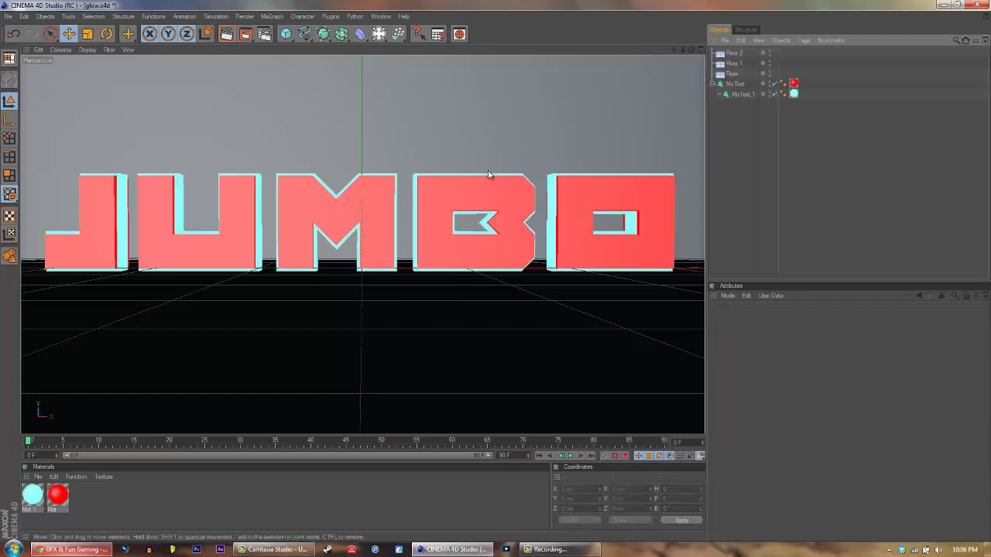
left_click(735, 85)
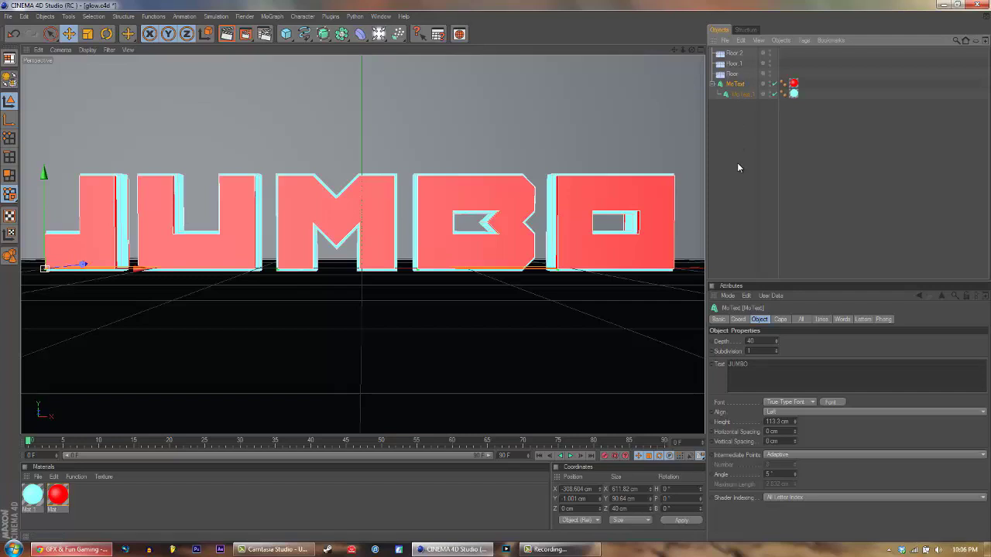
key("Delete")
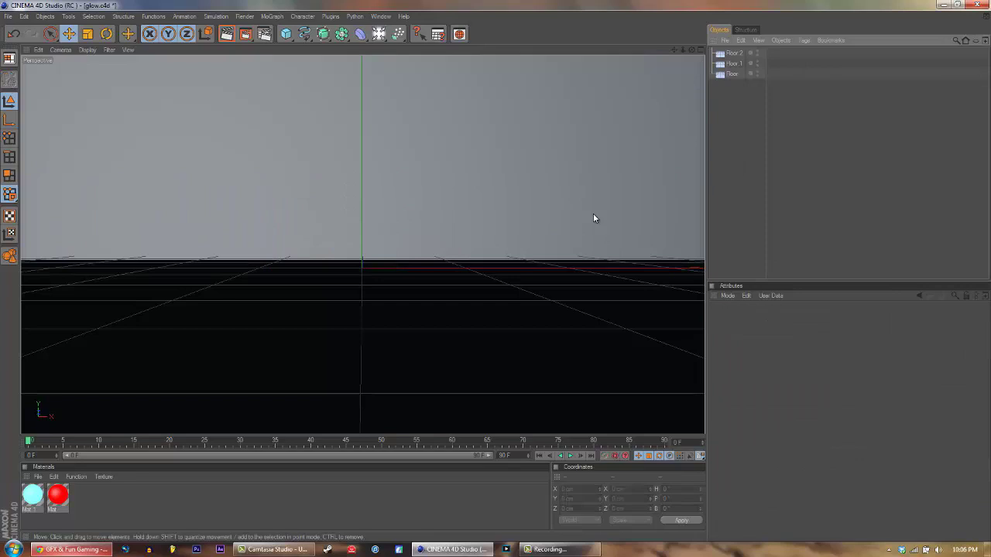
Set the render output size to 1280 x 720 pixels and close the render settings.
left_click(264, 34)
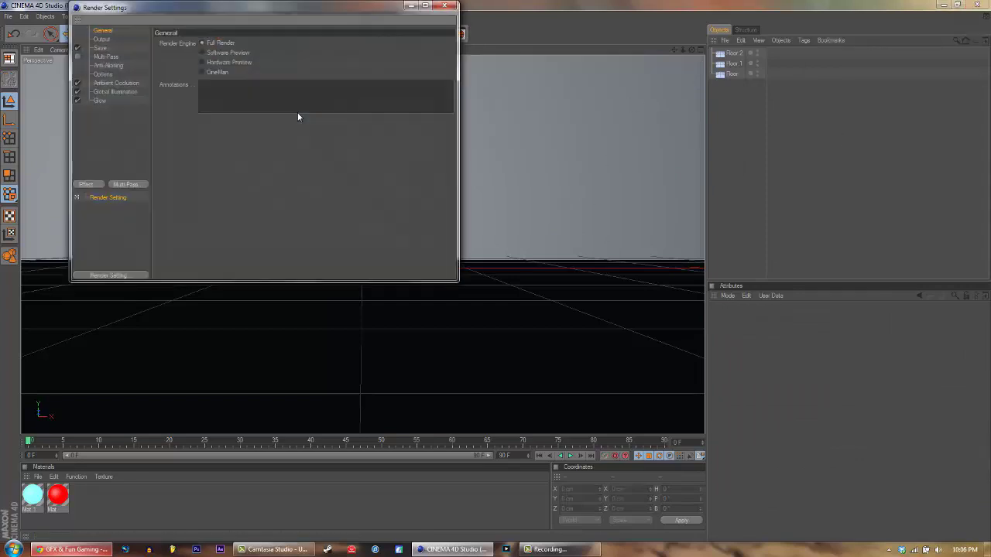
left_click(100, 39)
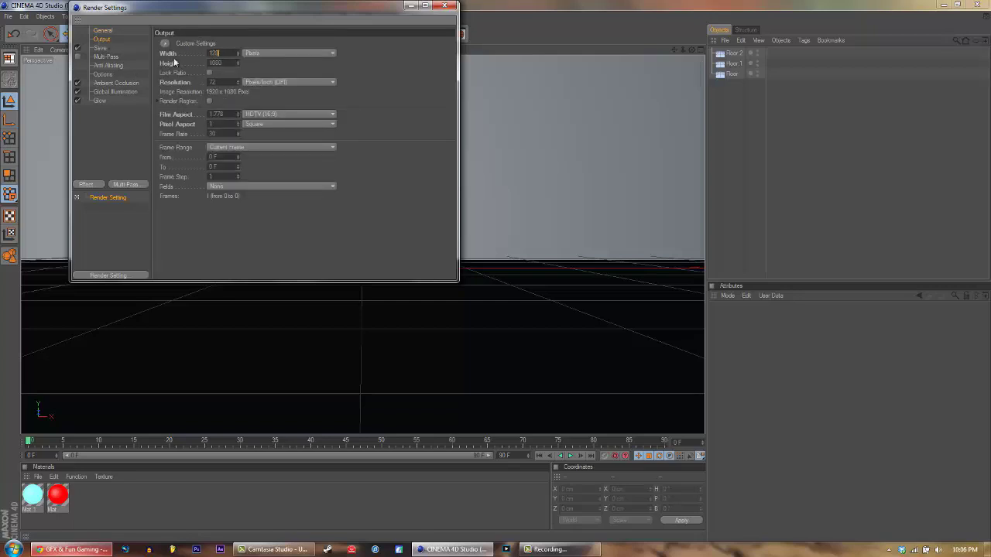
left_click(226, 62)
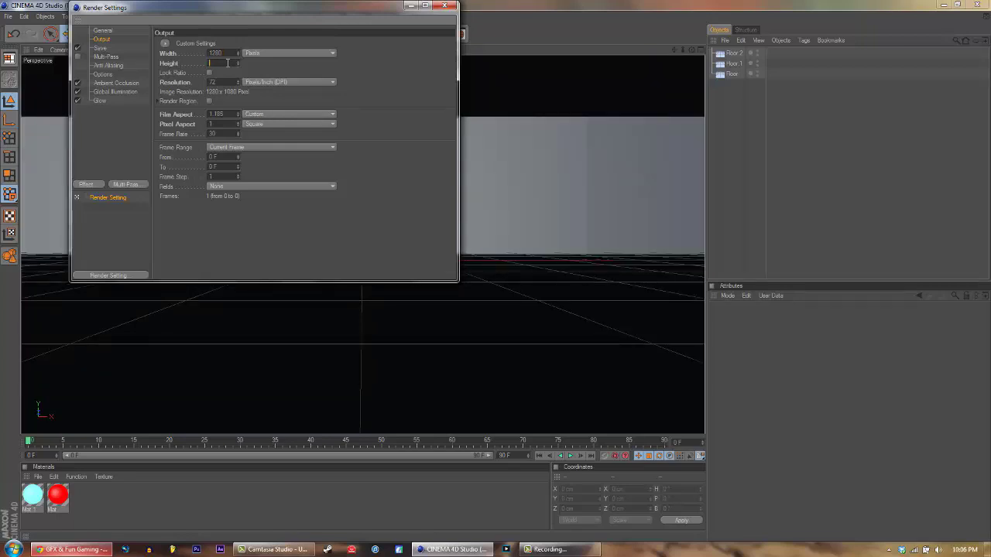
type("720")
key("Return")
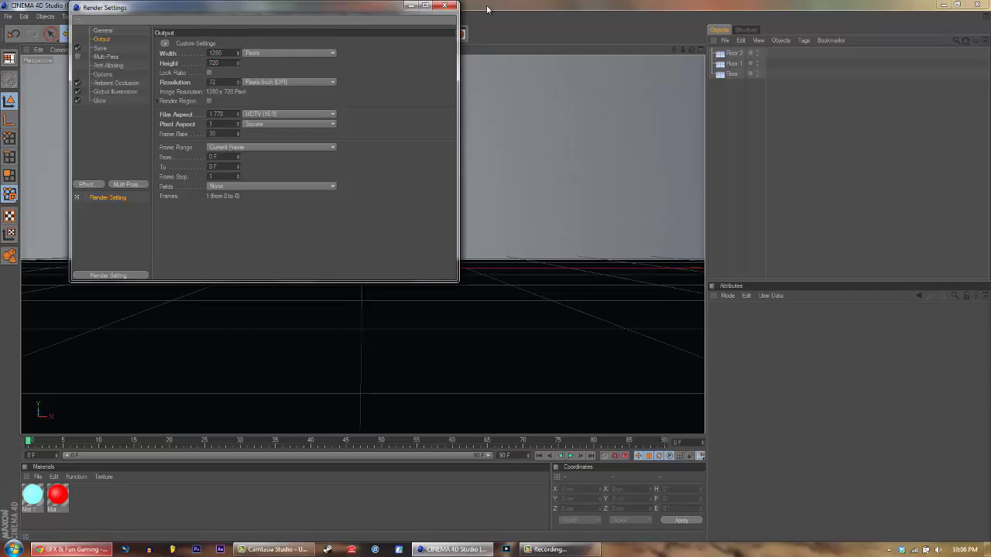
left_click(446, 7)
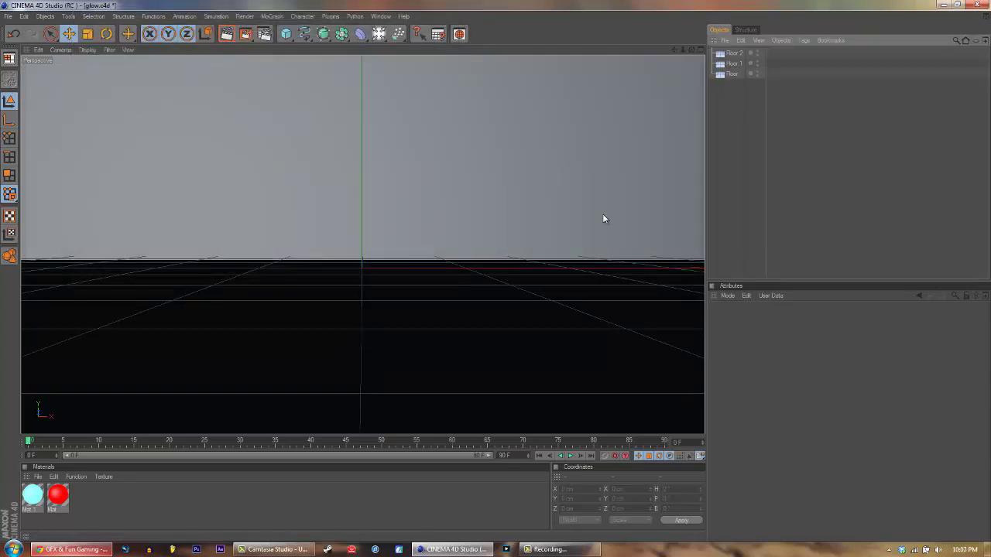
Set the render output size to 1920 x 1080 pixels and enter the render frame rate.
left_click(266, 36)
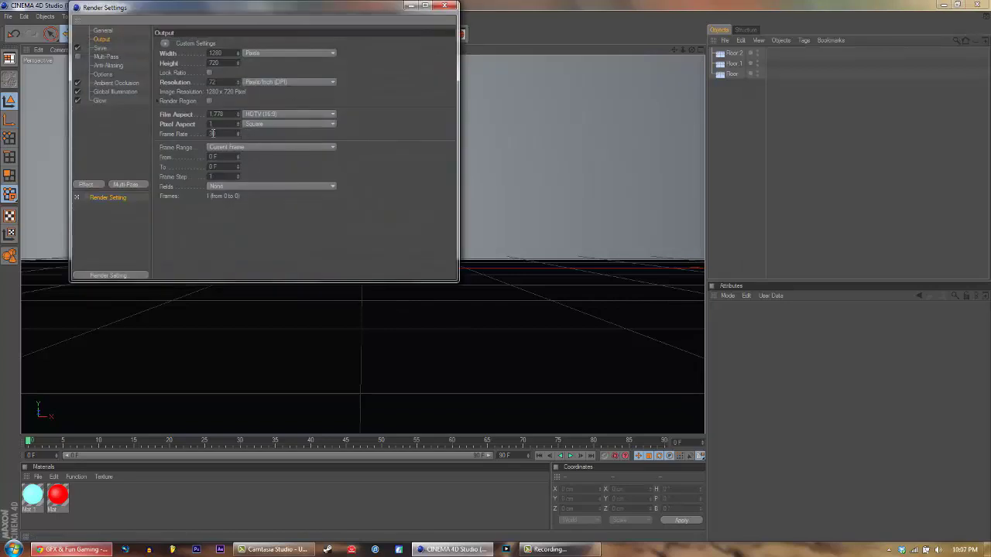
double_click(210, 133)
double_click(214, 53)
left_click(221, 62)
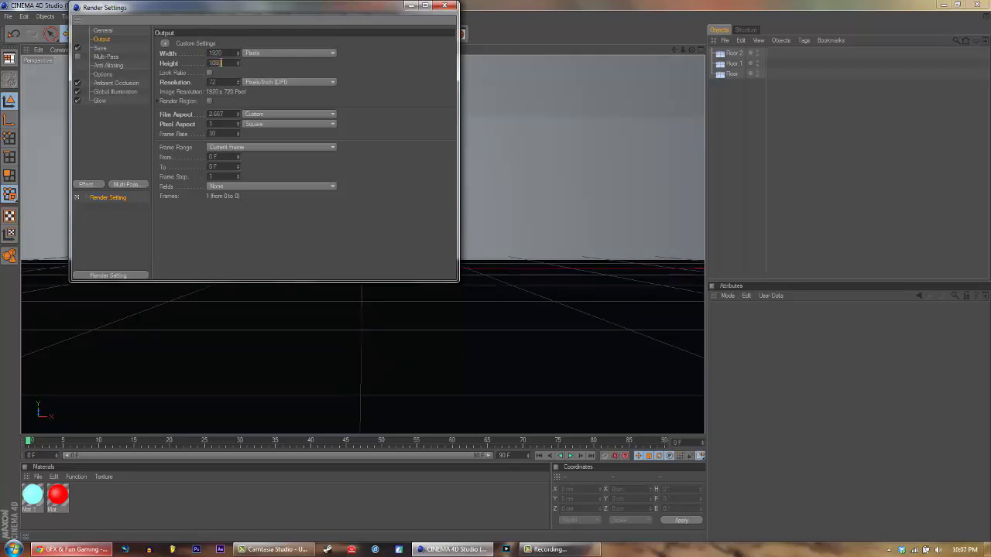
key("Return")
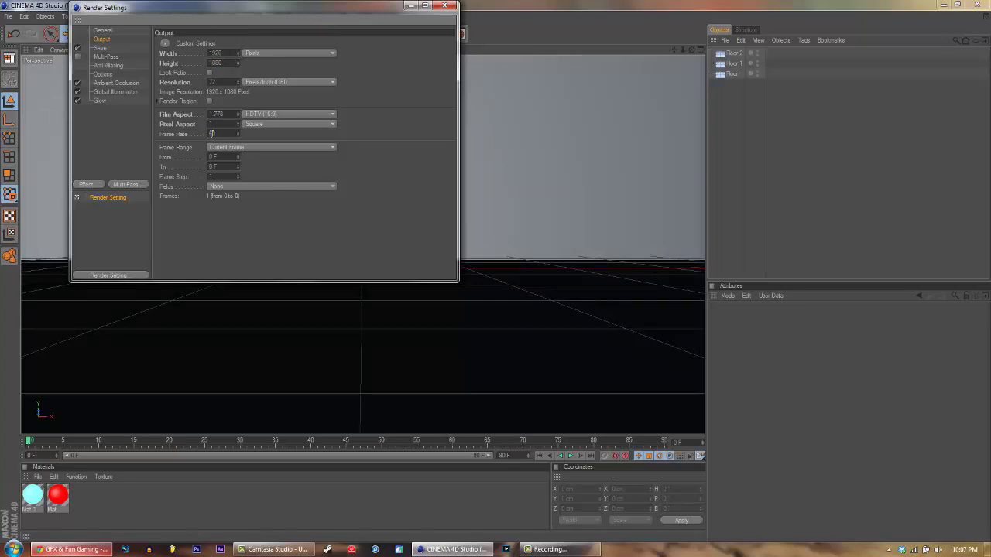
key("Return")
left_click(444, 6)
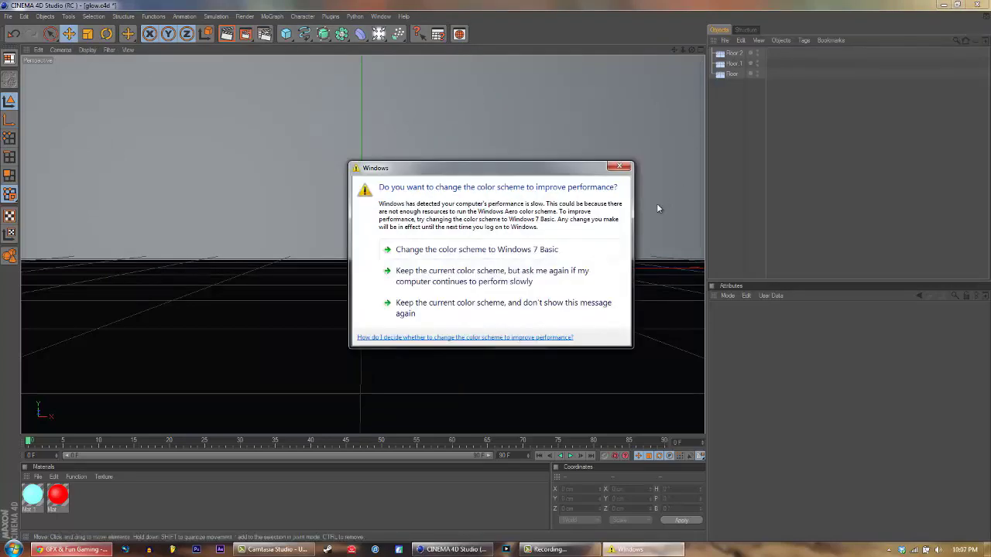
Keep the current Windows color scheme and stop its performance message from showing again.
left_click(505, 312)
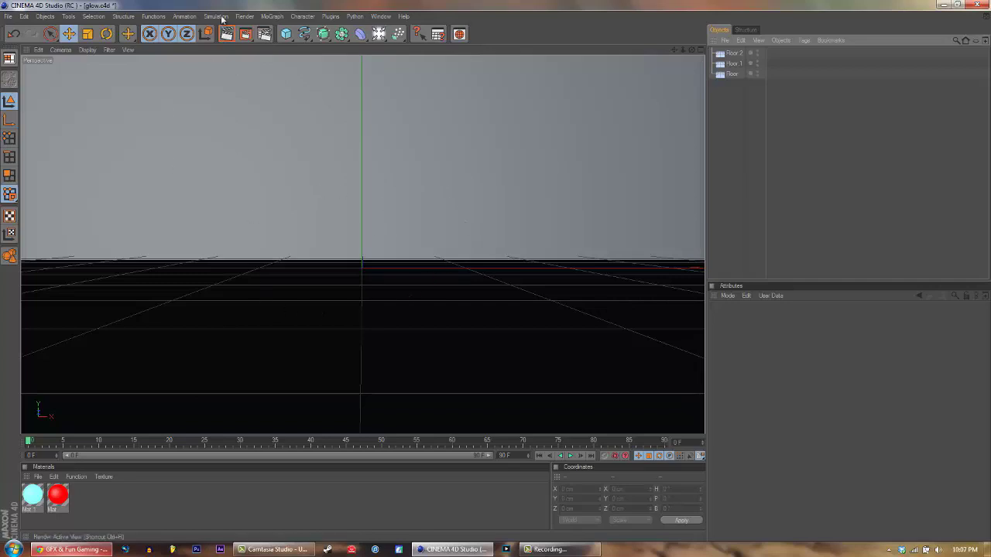
Add a MoGraph MoText object to the scene.
left_click(268, 16)
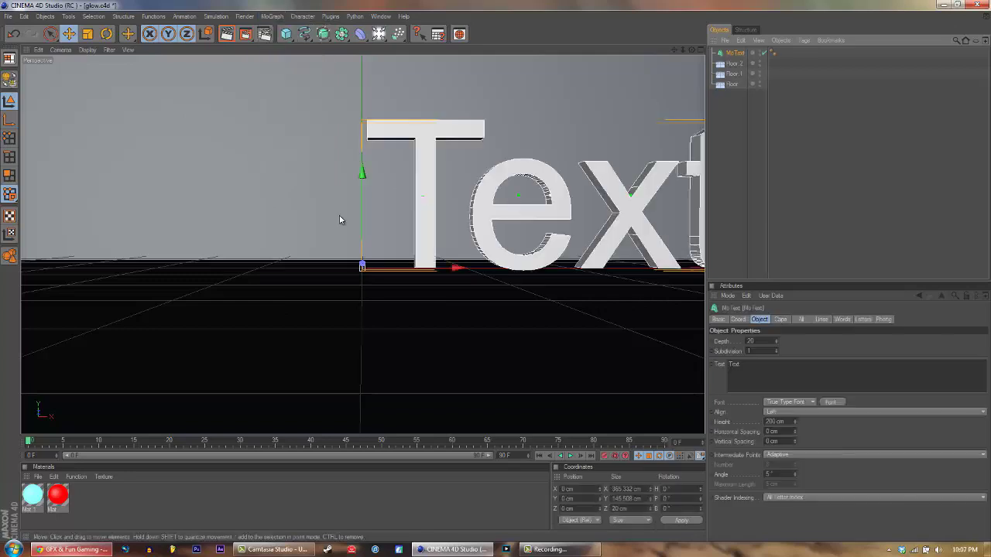
Move the MoText object along the X axis to about -207 cm so it sits centered in the view.
left_click_drag(459, 268, 491, 275)
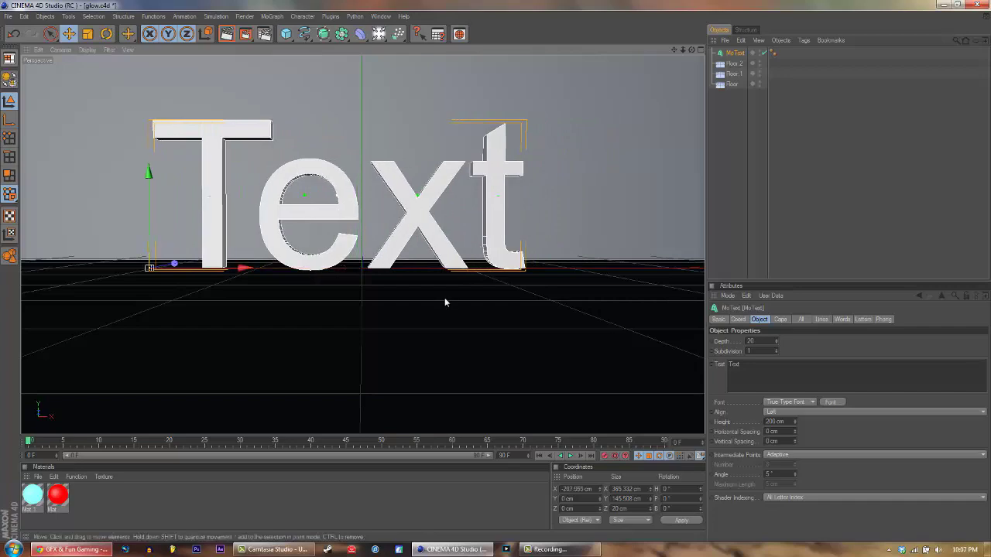
Switch to Chrome and open dafont.com in a new browser tab.
left_click(70, 549)
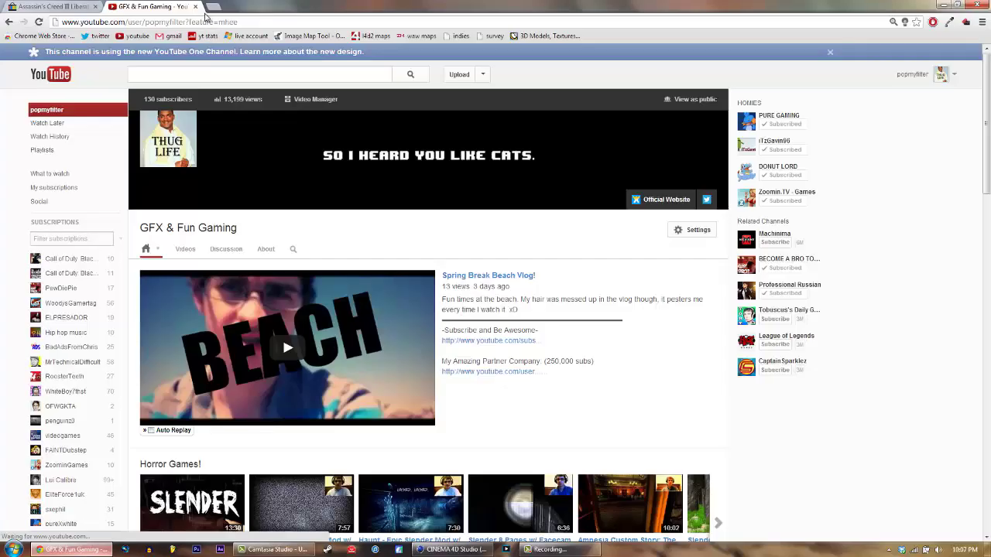
left_click(217, 10)
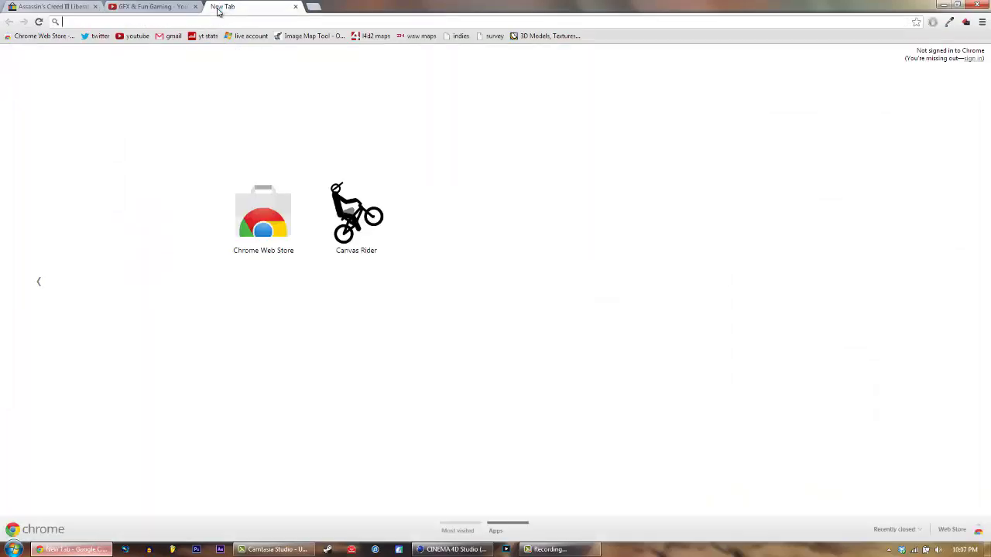
type("dafo")
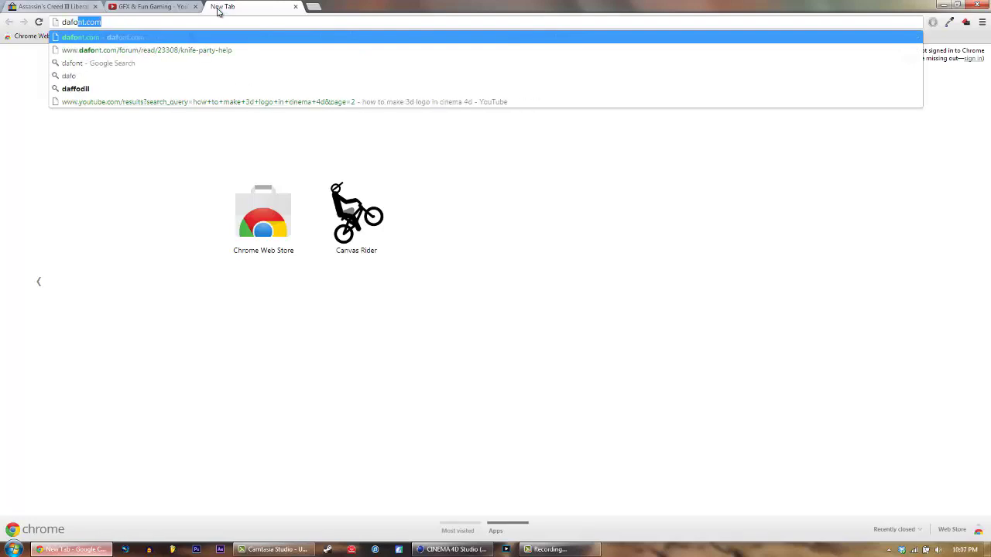
type("nt.com")
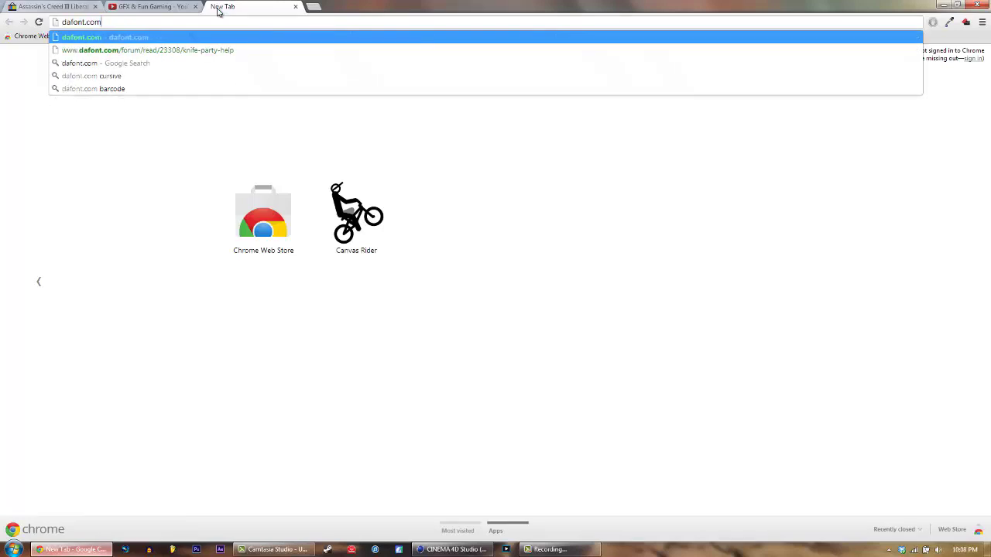
key("Return")
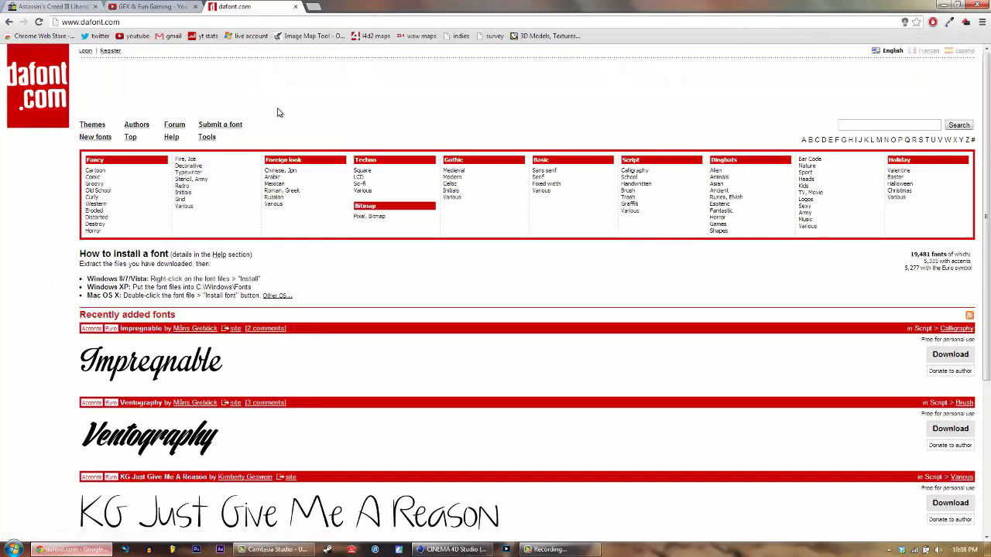
Look over the dafont home page and open the Techno > Square font category.
scroll(398, 289, "down", 3)
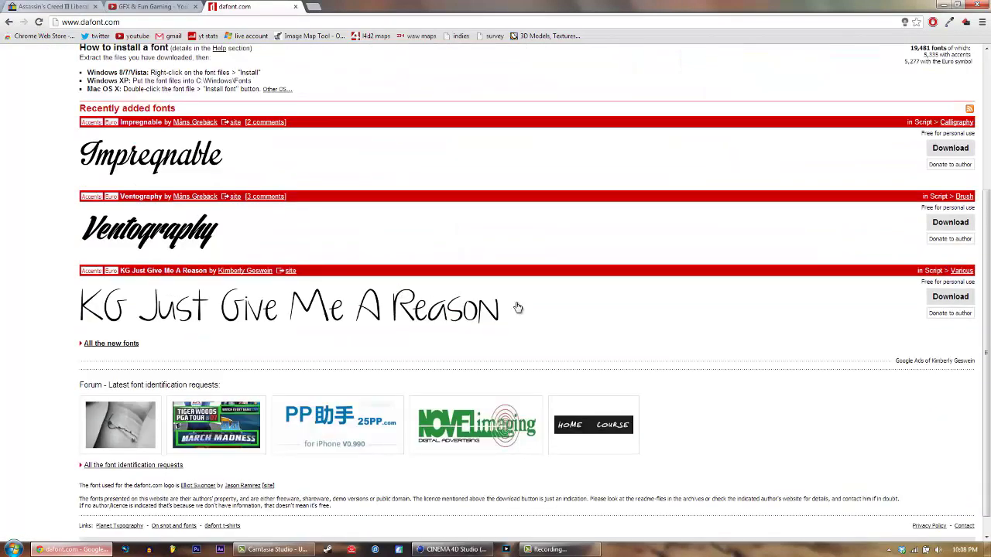
scroll(387, 192, "up", 3)
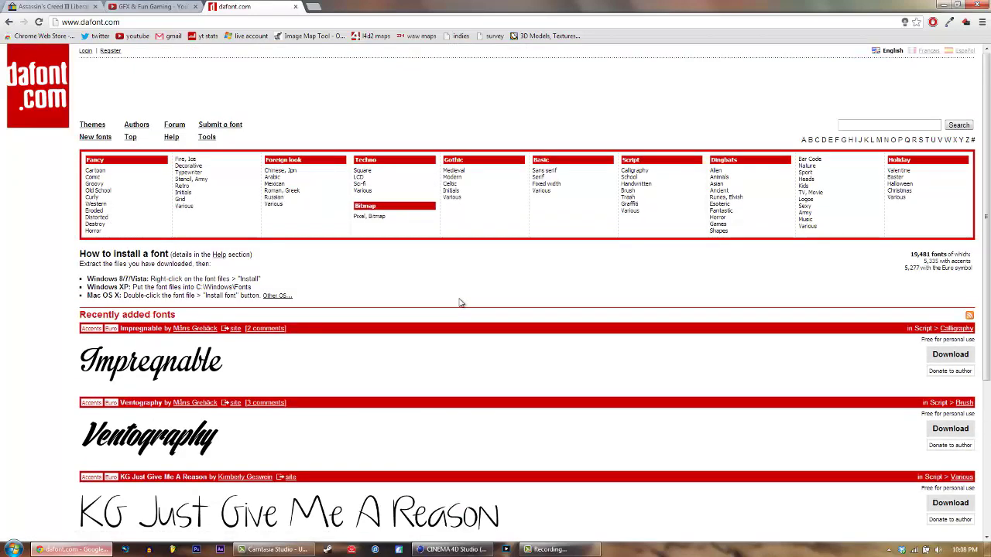
scroll(446, 290, "down", 3)
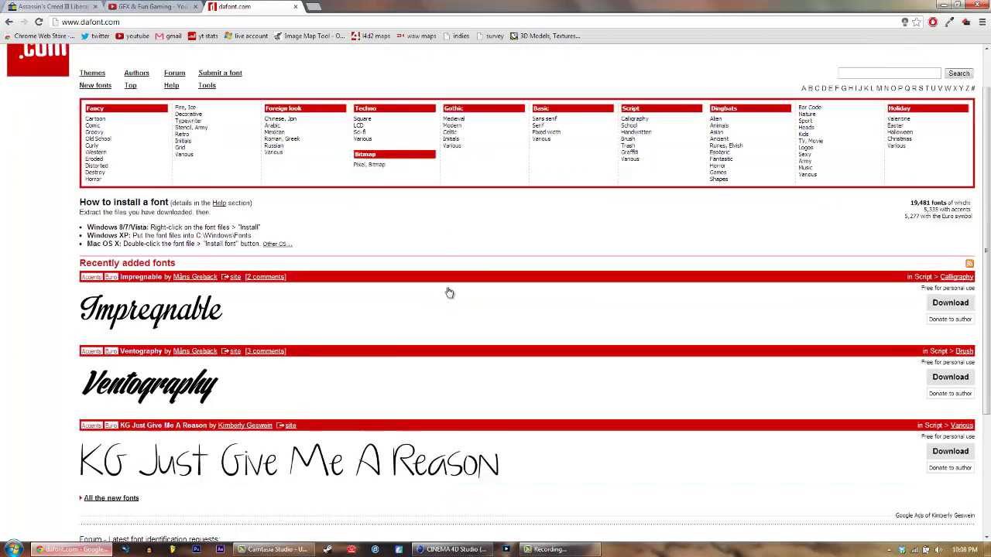
scroll(446, 289, "up", 3)
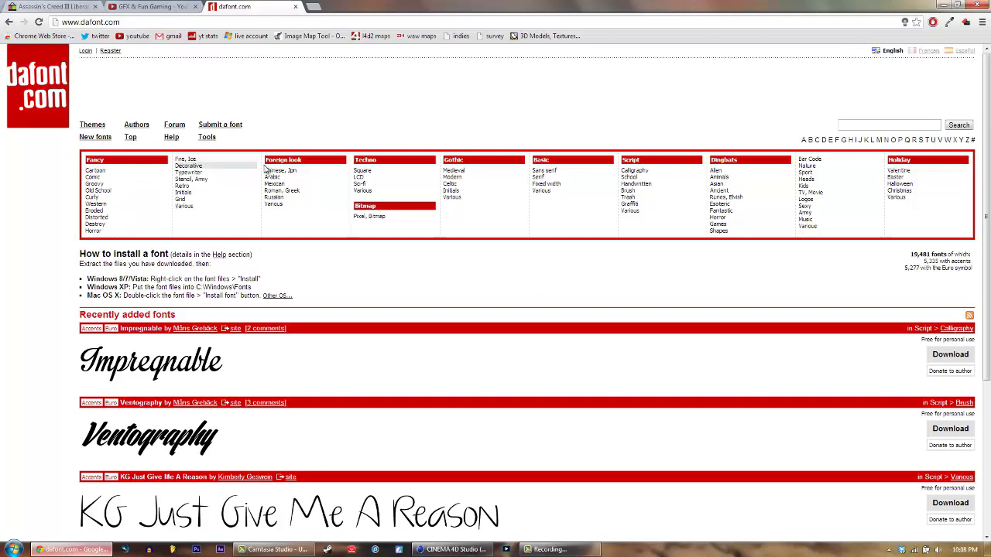
left_click(364, 172)
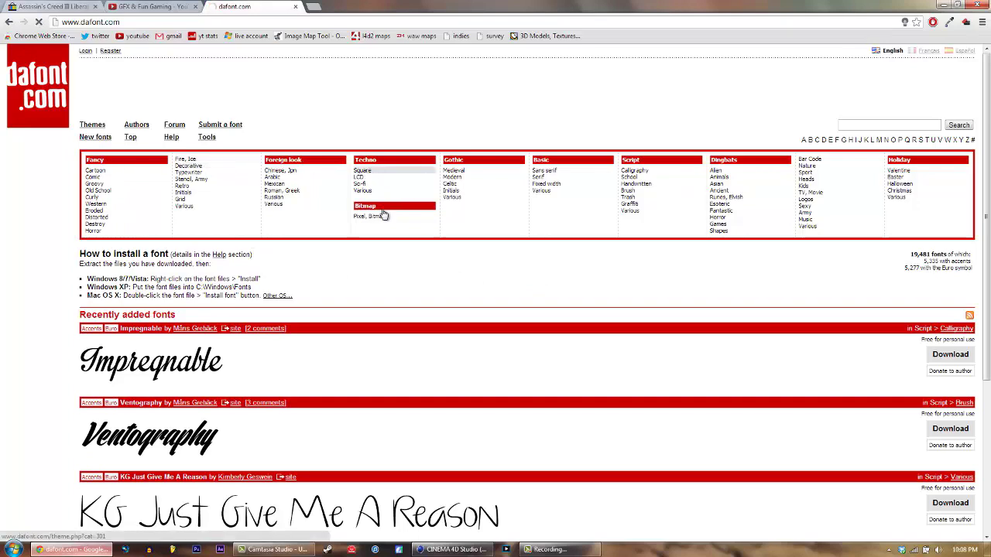
Browse the Square fonts on pages 1, 10, 15, 16 and 19 for a suitable typeface.
scroll(496, 267, "down", 4)
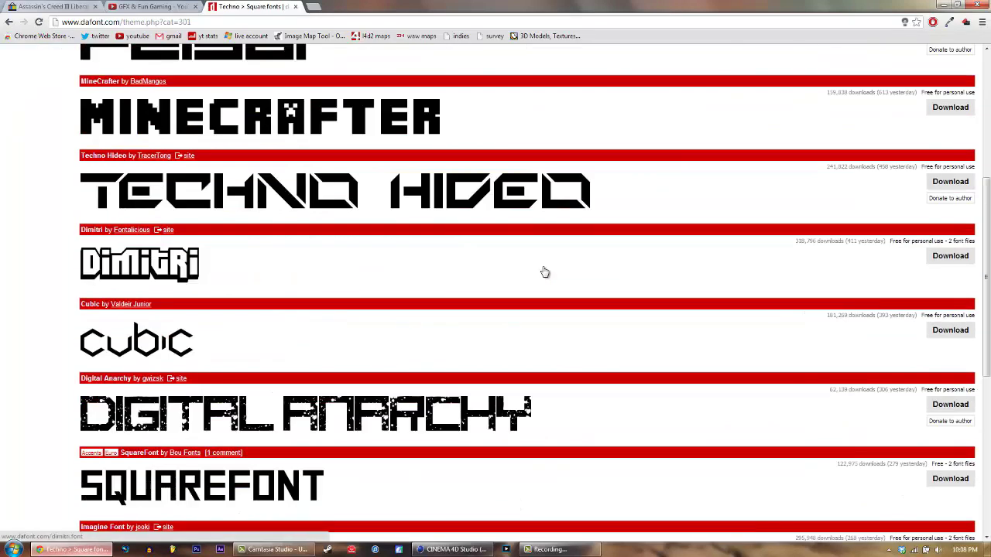
scroll(544, 271, "down", 5)
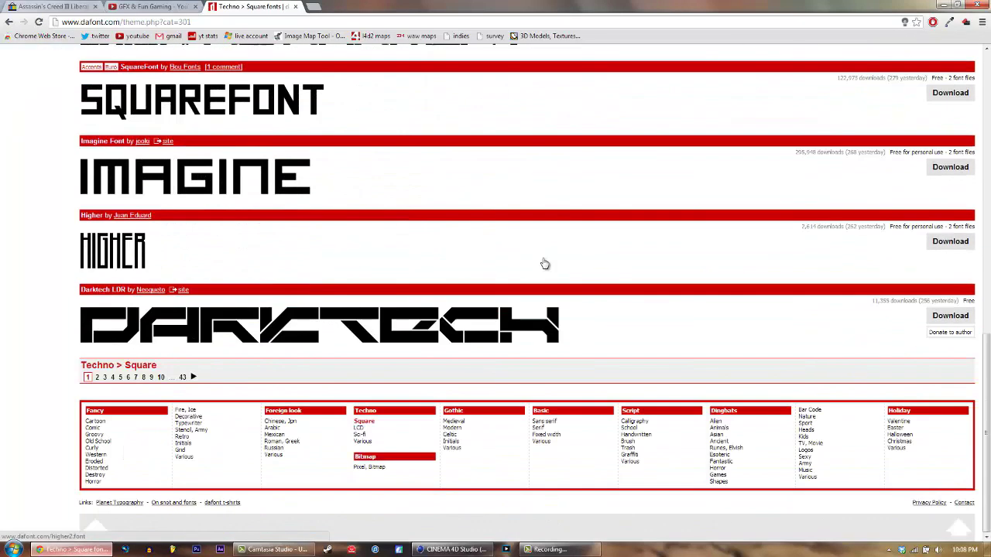
left_click(161, 377)
scroll(586, 306, "down", 5)
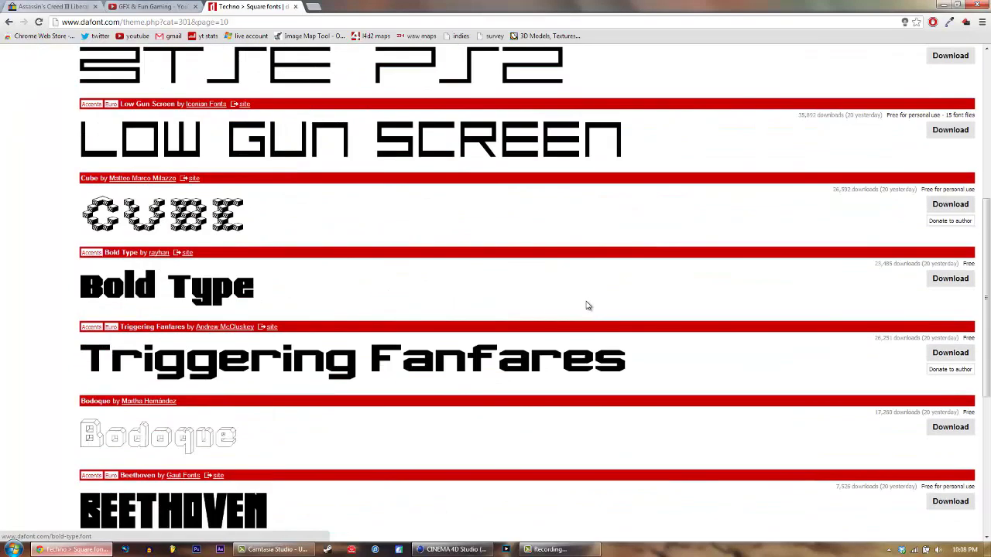
scroll(586, 306, "down", 5)
left_click(228, 377)
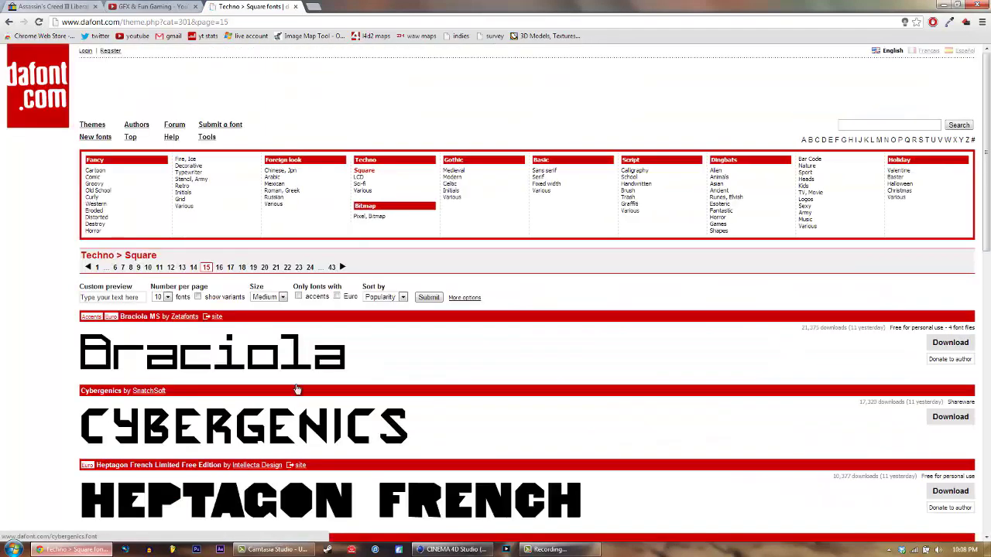
scroll(509, 332, "down", 5)
scroll(348, 309, "down", 1)
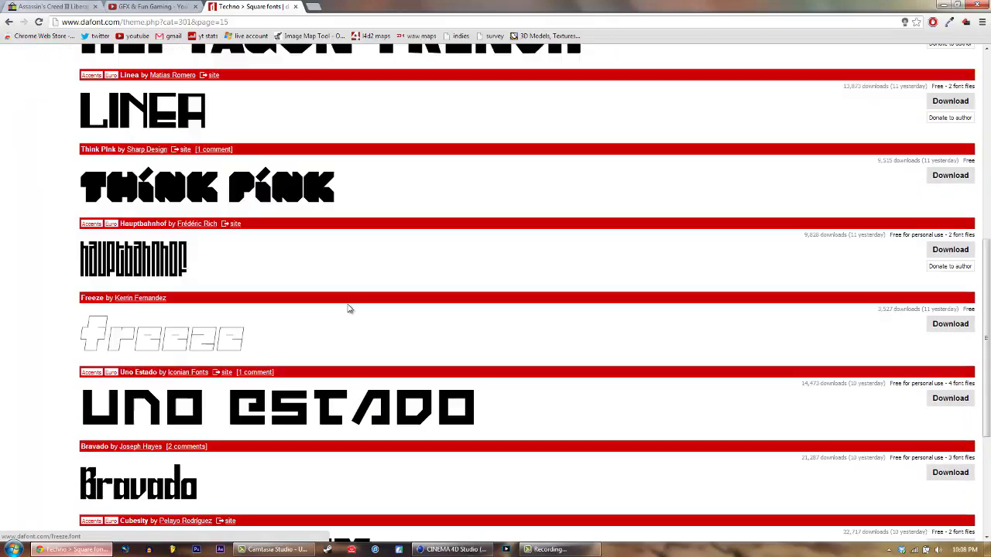
scroll(349, 309, "down", 2)
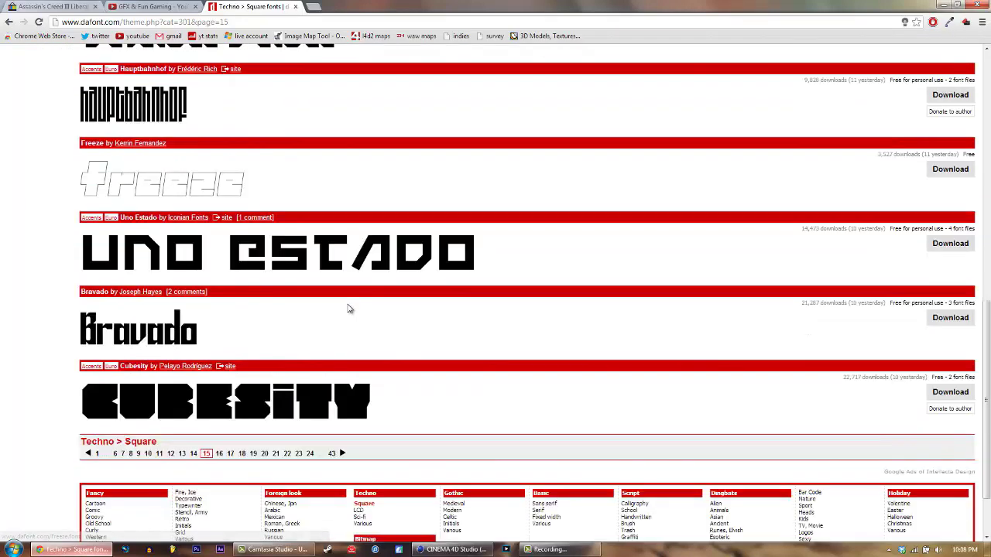
left_click(220, 454)
scroll(534, 237, "down", 9)
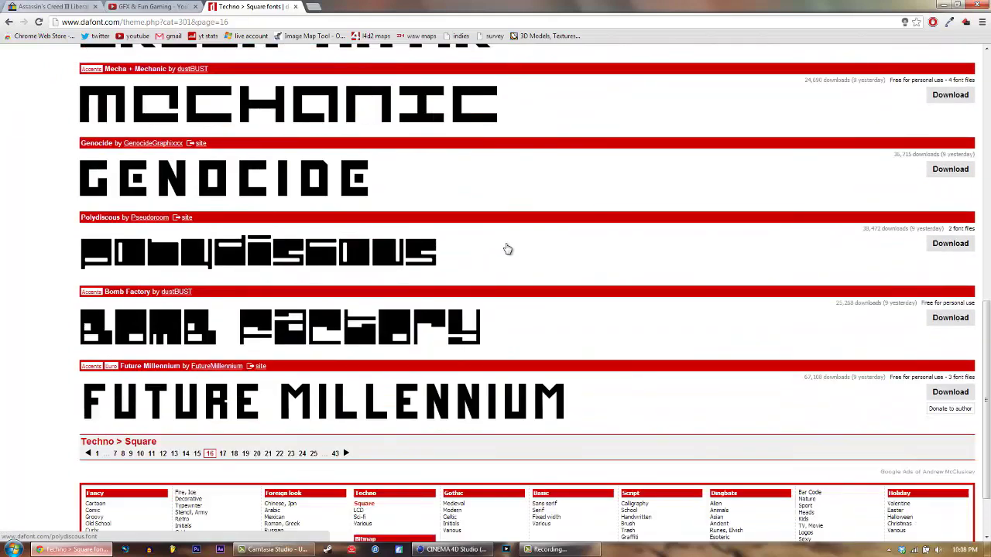
left_click(246, 454)
scroll(474, 287, "down", 4)
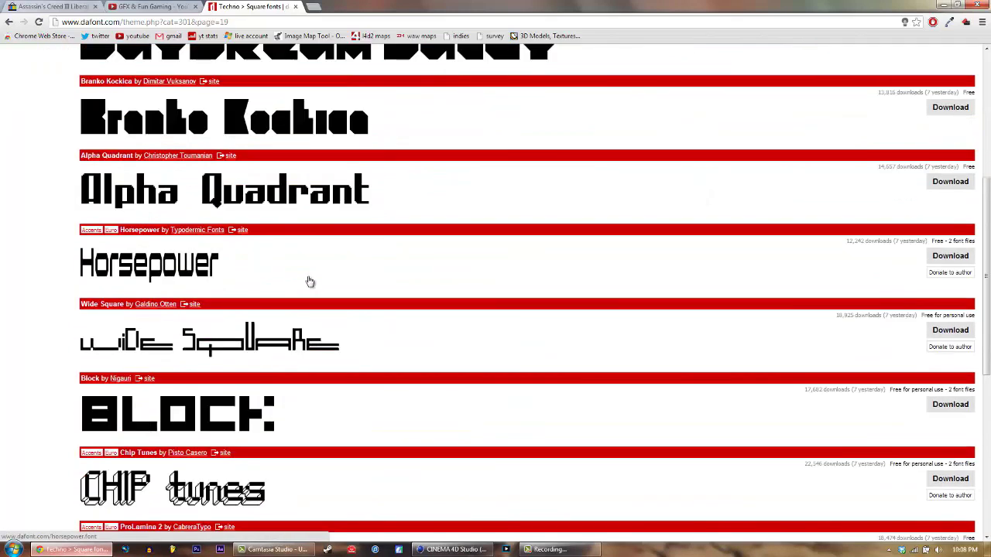
scroll(312, 281, "down", 3)
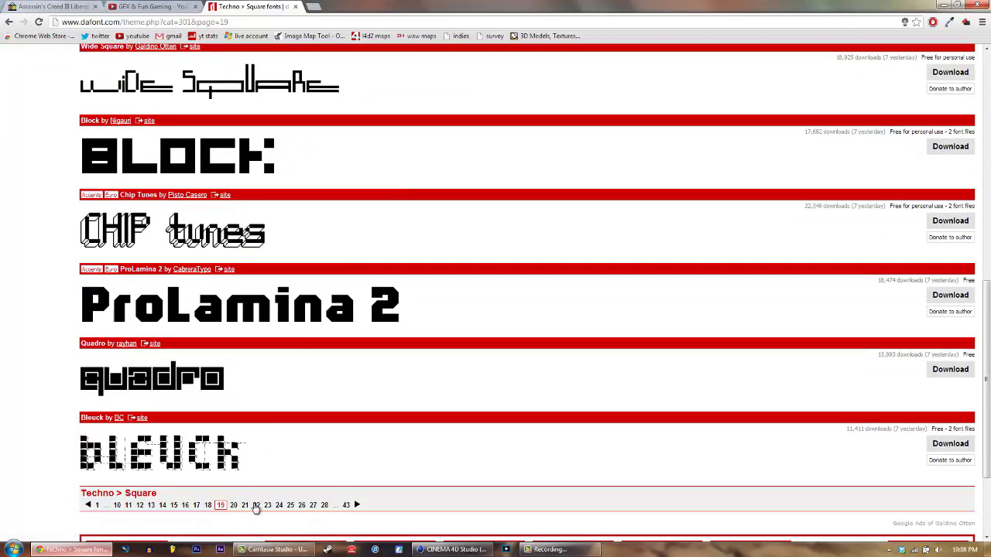
Download The Quick font from page 22 of the Square fonts and close the dafont page.
left_click(256, 505)
scroll(343, 290, "down", 4)
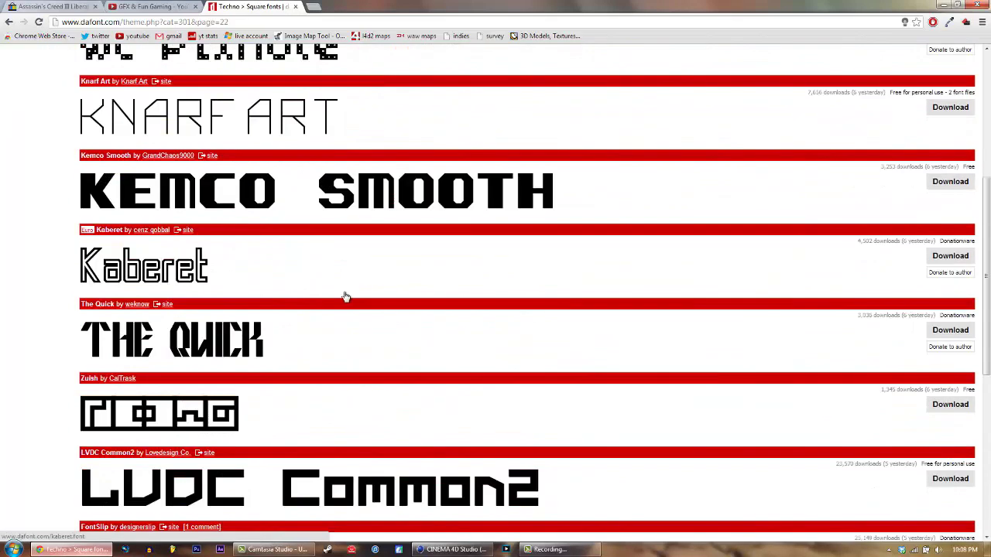
scroll(323, 279, "down", 3)
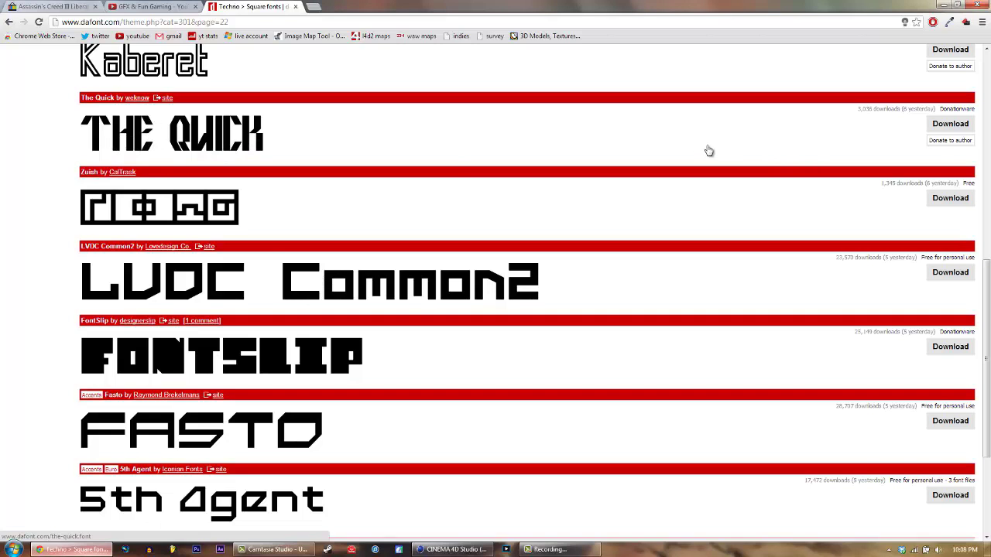
left_click(952, 127)
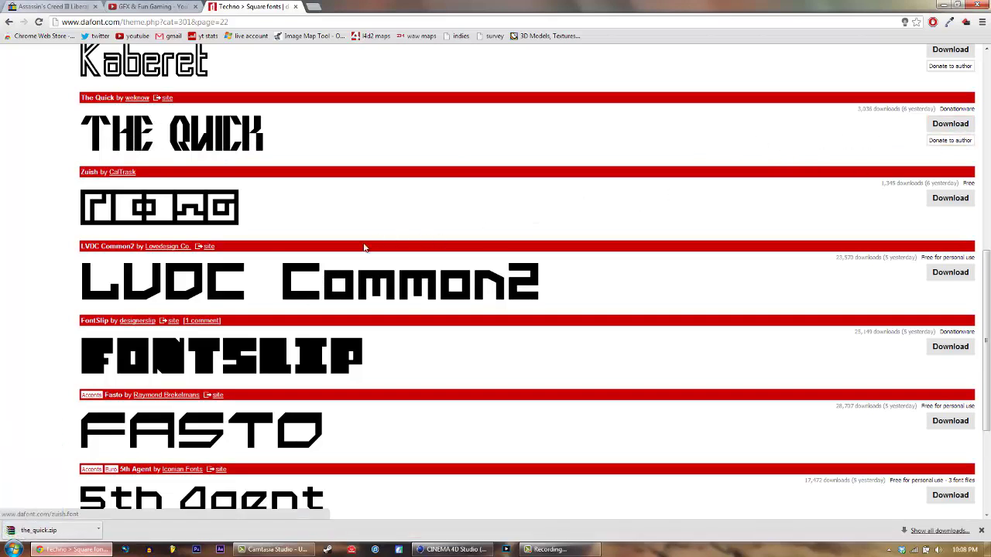
left_click(297, 7)
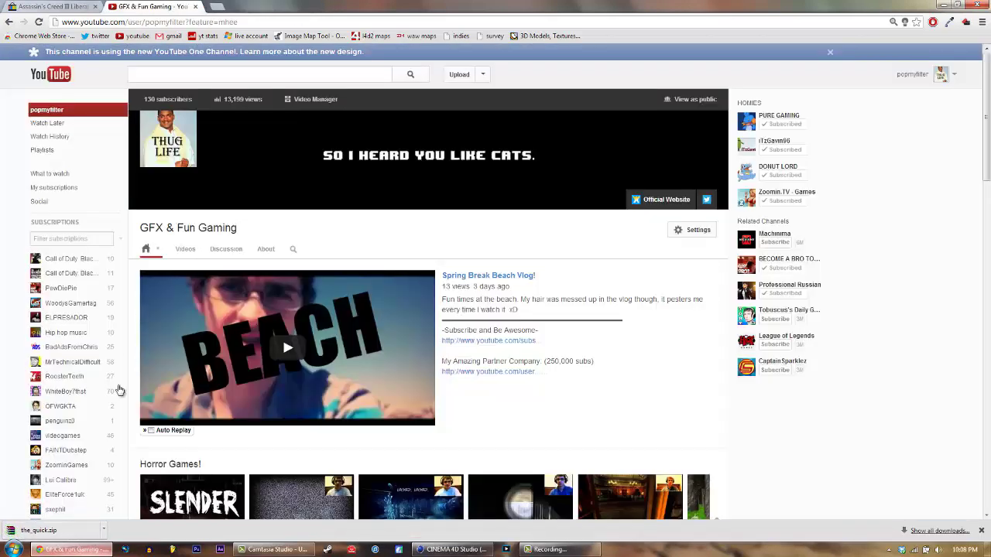
Show the_quick.zip in its download folder, move the archive onto the desktop and close the folder.
left_click(103, 530)
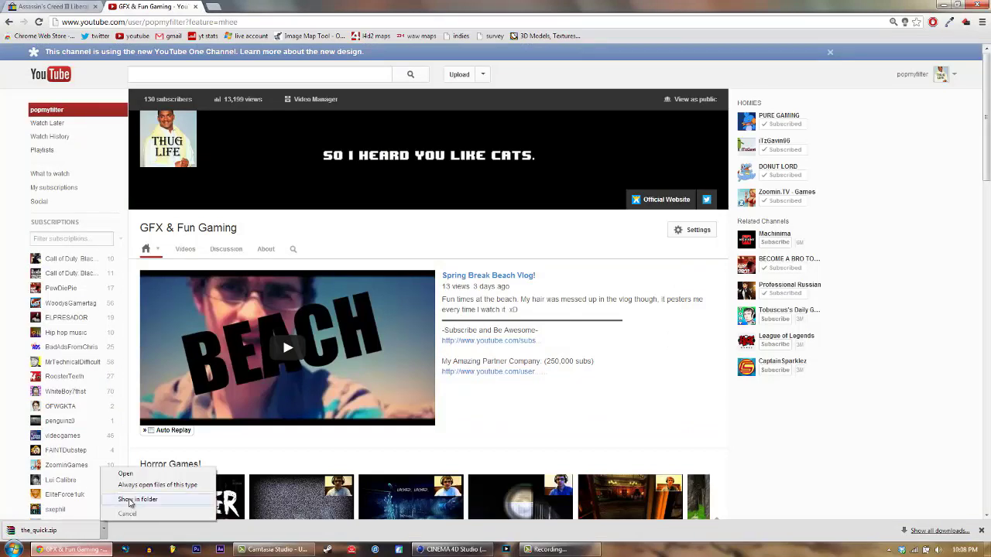
left_click(132, 500)
left_click(942, 5)
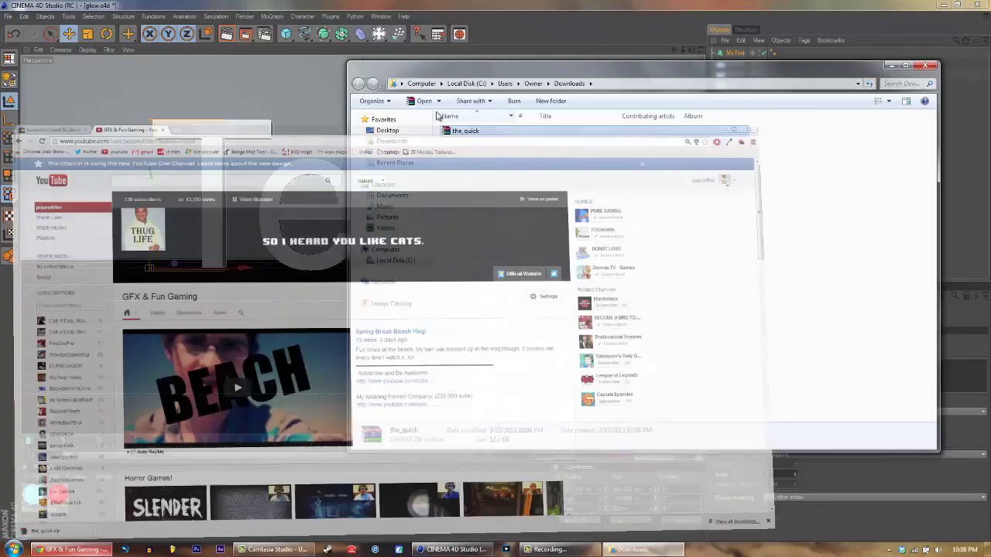
left_click(943, 6)
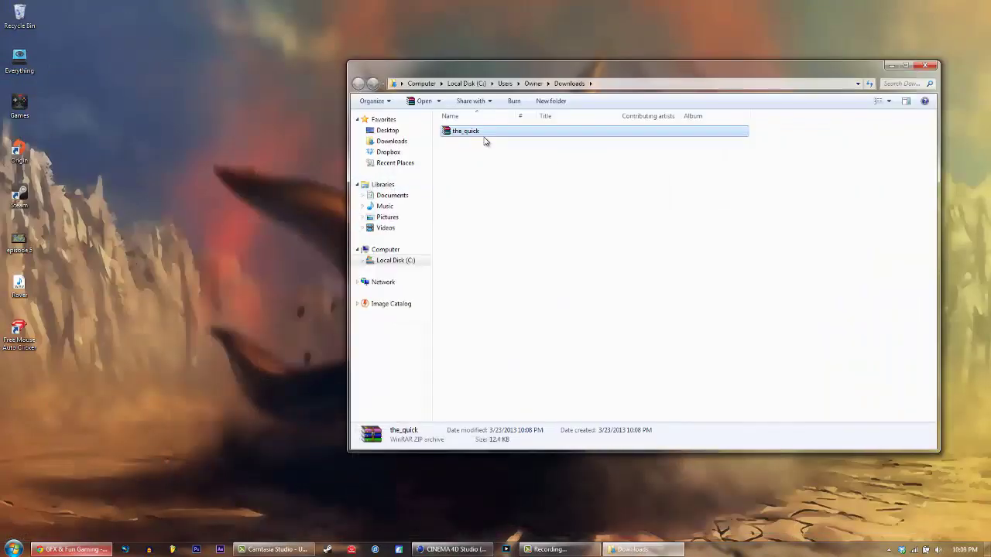
left_click_drag(470, 133, 545, 39)
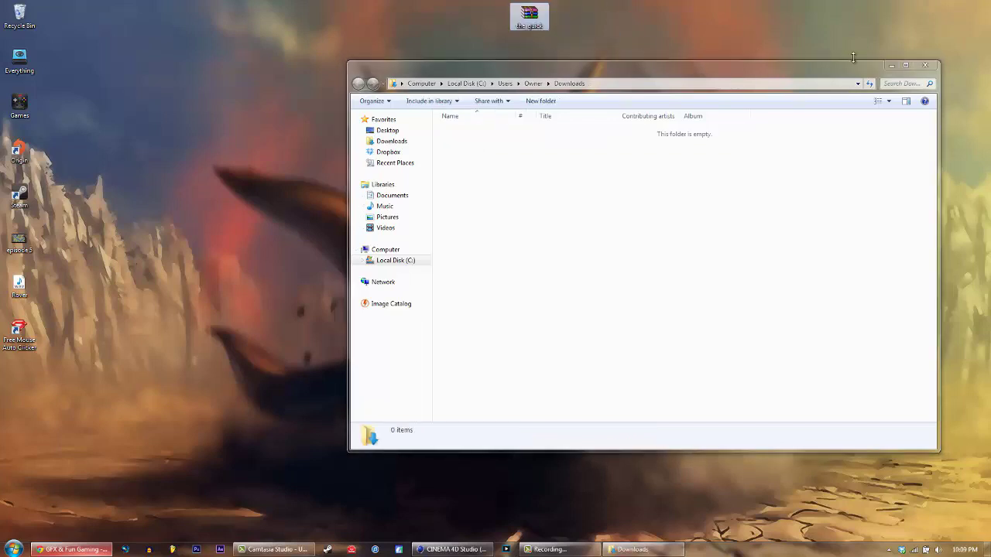
left_click(923, 67)
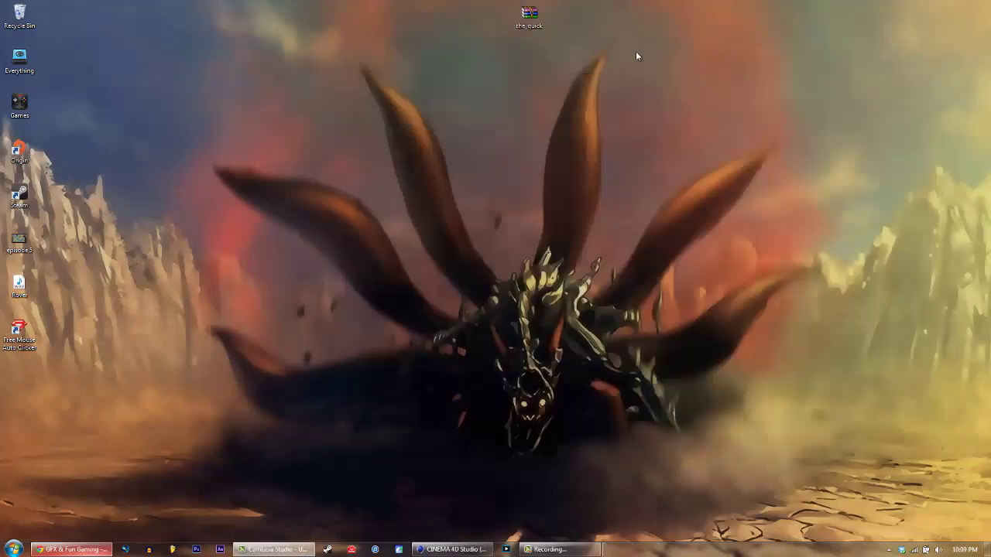
Extract the the_quick archive into a the_quick folder on the desktop.
right_click(527, 20)
left_click(553, 51)
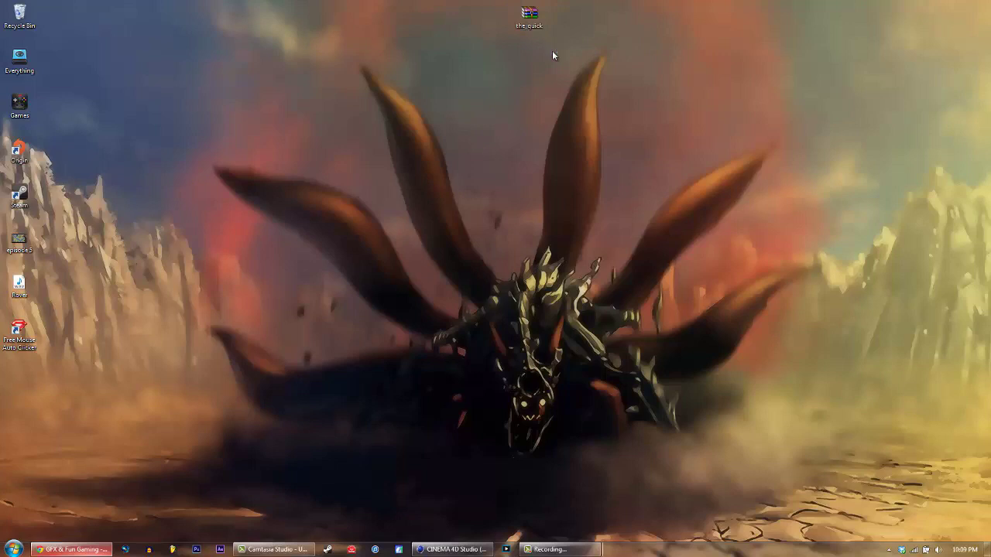
key("Return")
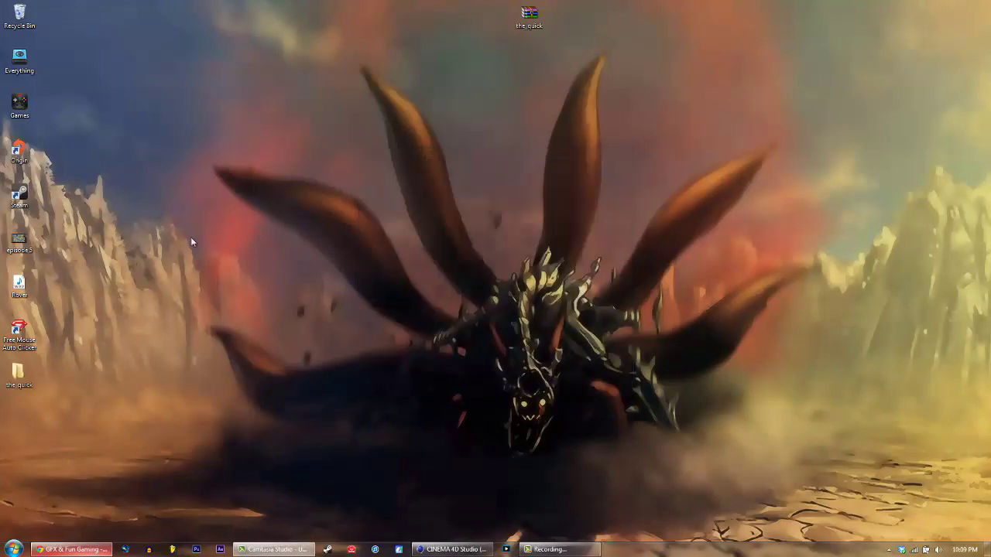
Install the TrueType font "the quick" from the extracted folder and close its preview.
double_click(18, 375)
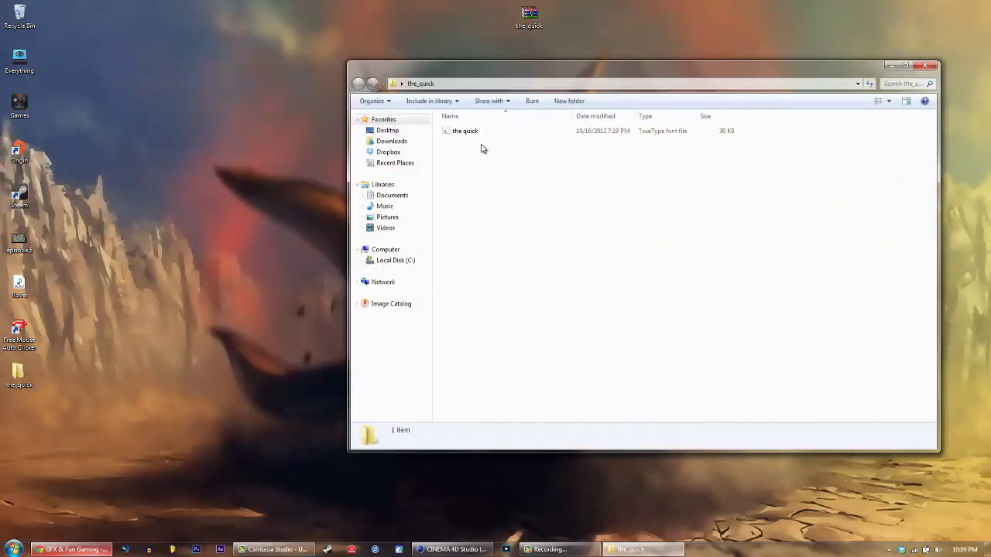
double_click(467, 132)
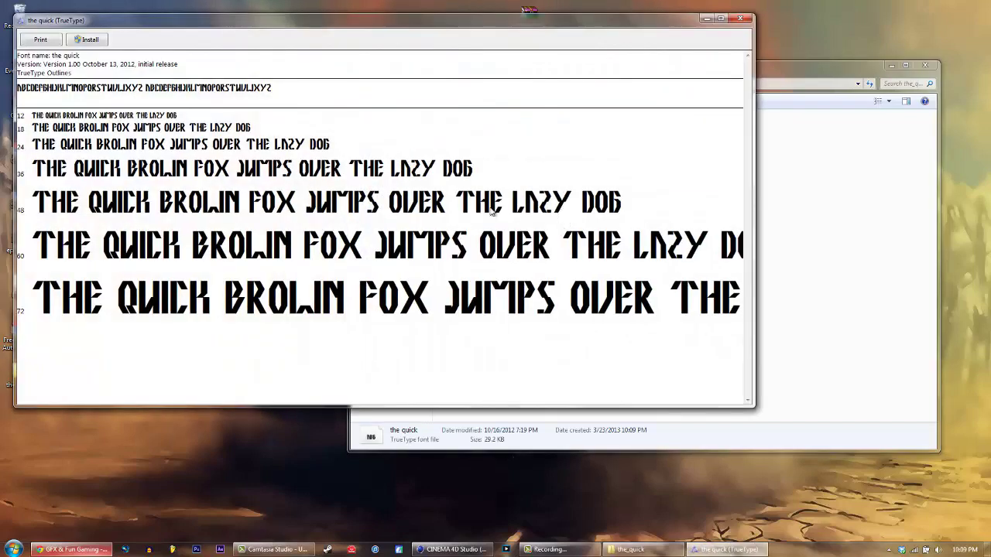
left_click(89, 40)
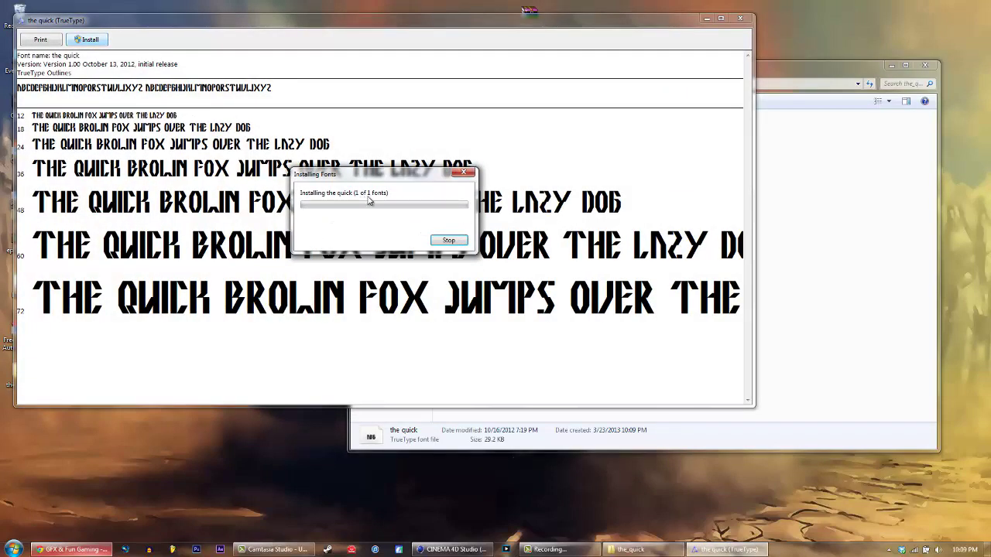
left_click(741, 18)
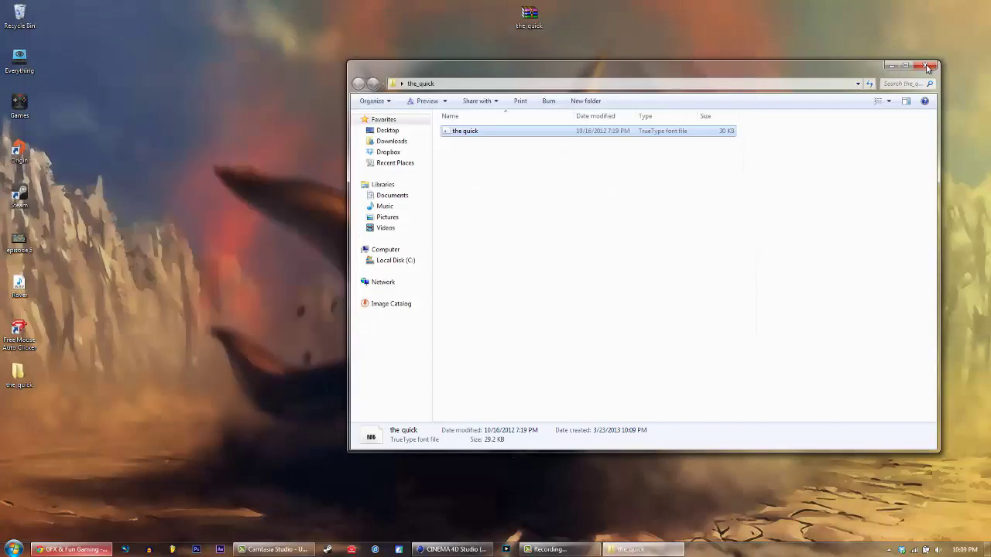
Close the the_quick folder and move both the archive and the extracted folder from the desktop to the Recycle Bin.
left_click(924, 65)
left_click_drag(539, 28, 20, 16)
left_click_drag(14, 373, 20, 15)
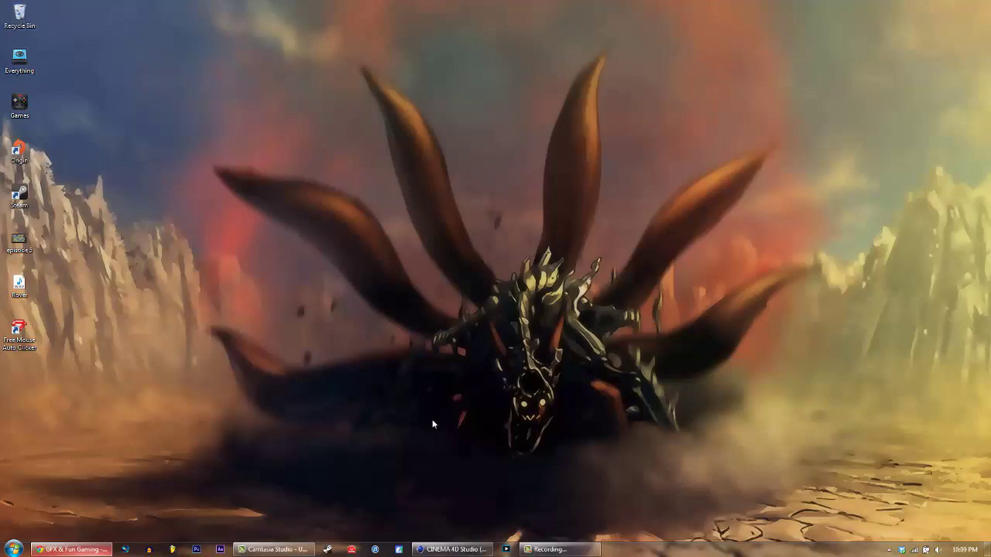
Switch to CINEMA 4D and look through the MoText font list for The Quick, leaving the font as it is.
left_click(455, 549)
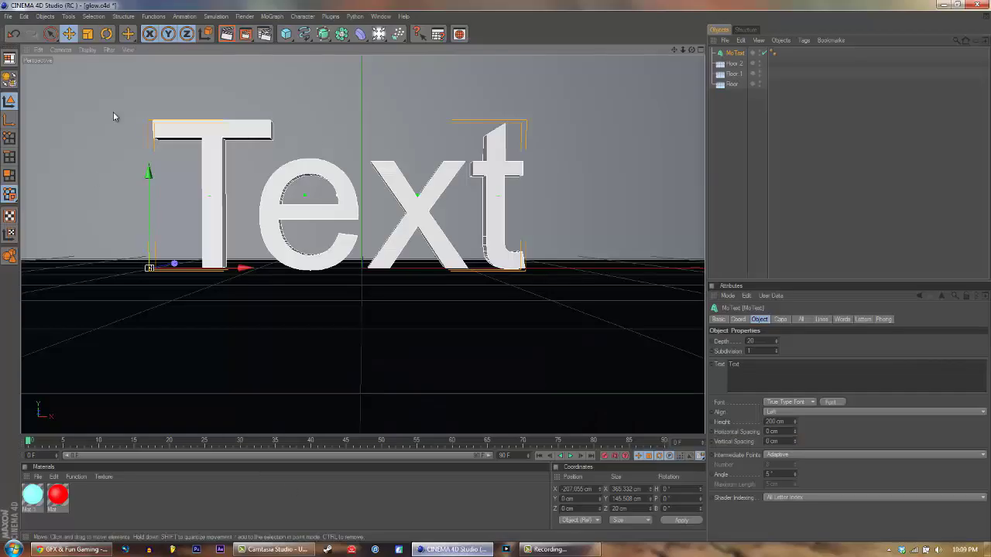
left_click(829, 402)
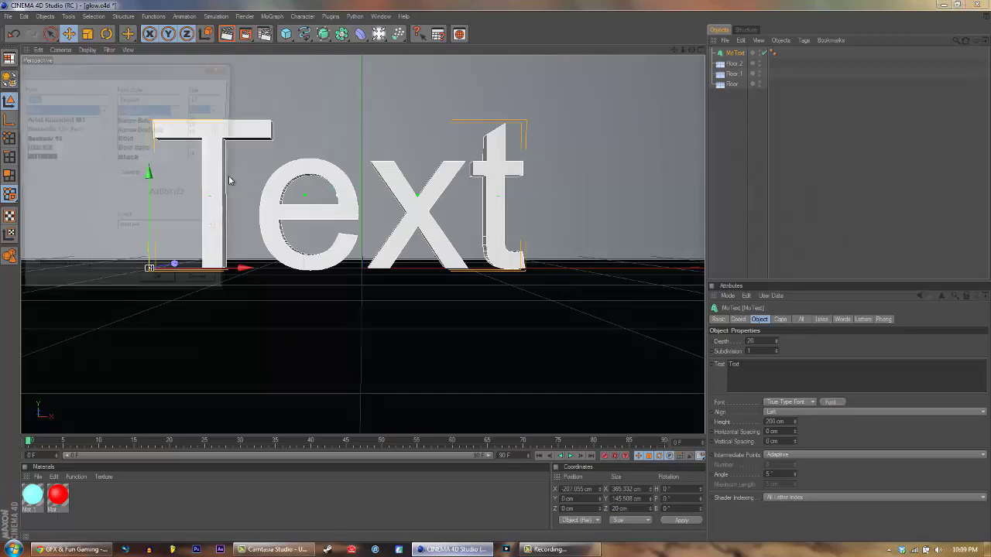
left_click_drag(104, 121, 105, 153)
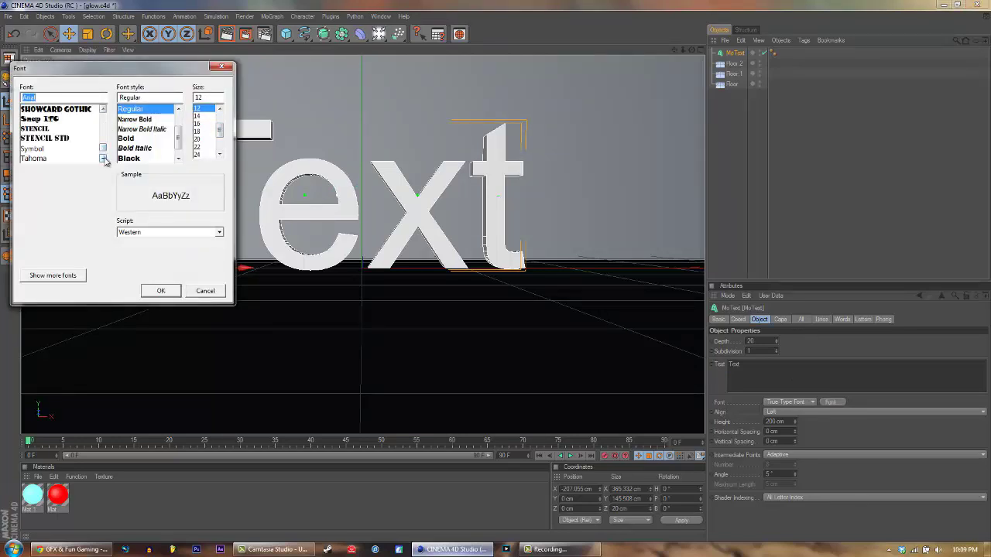
scroll(105, 160, "down", 2)
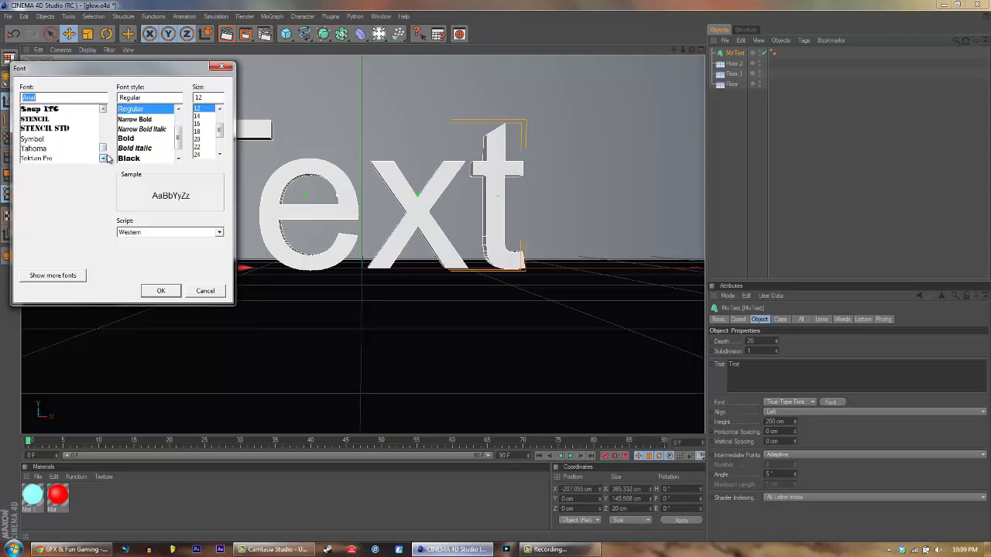
left_click(103, 111)
left_click(103, 110)
left_click(103, 110)
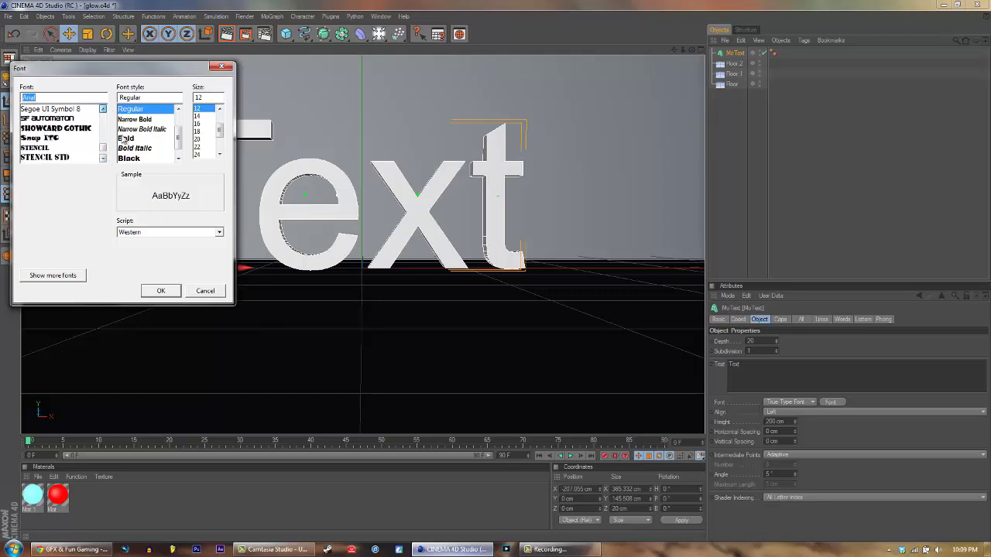
left_click(103, 110)
left_click(205, 291)
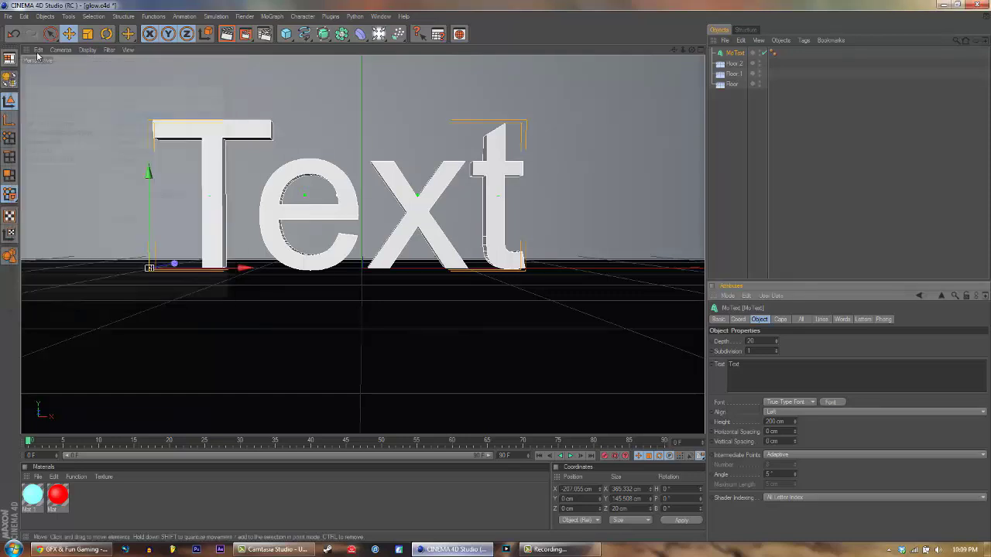
Save the project to the Desktop under the name tut.
left_click(8, 16)
left_click(31, 107)
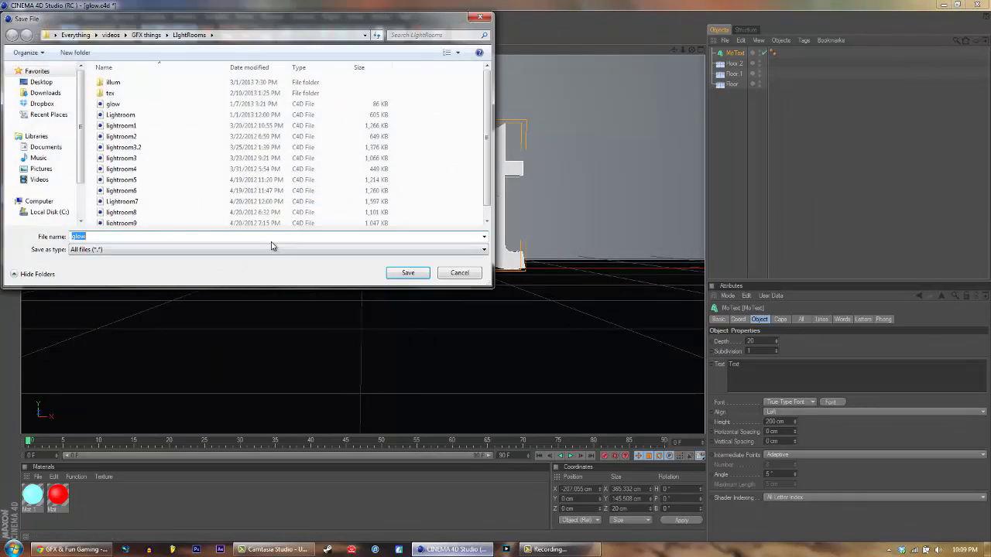
left_click(41, 81)
left_click(126, 235)
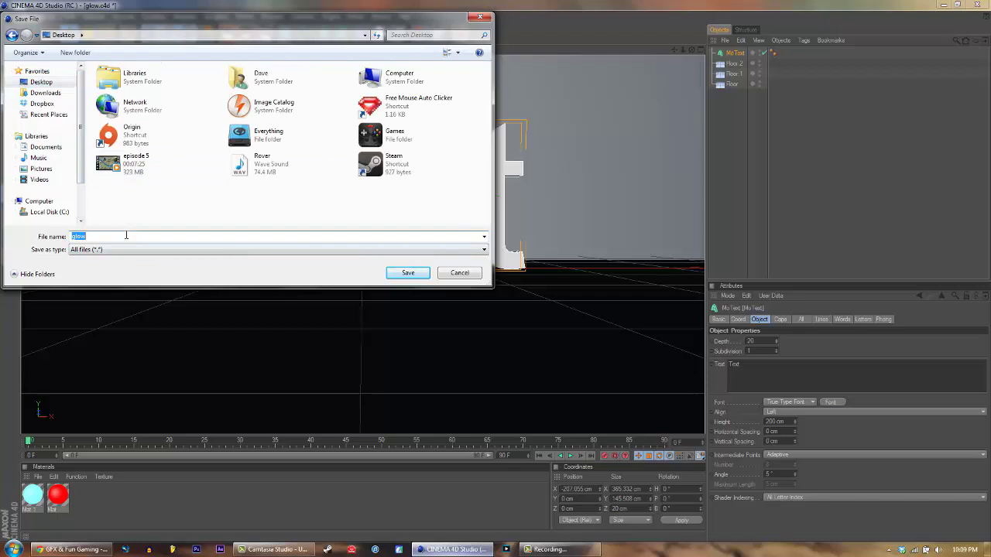
key("Return")
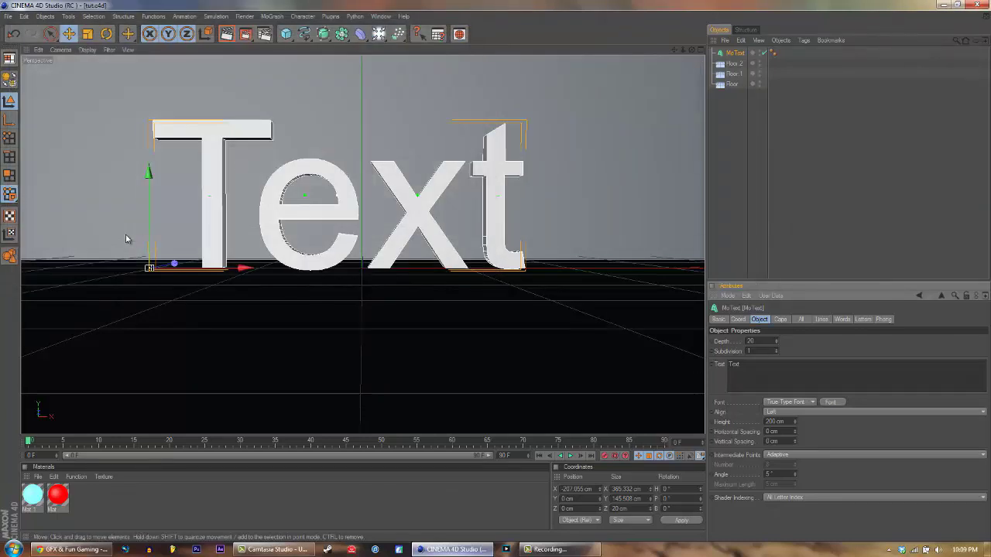
Close CINEMA 4D and reopen the tut project from the desktop.
left_click(973, 5)
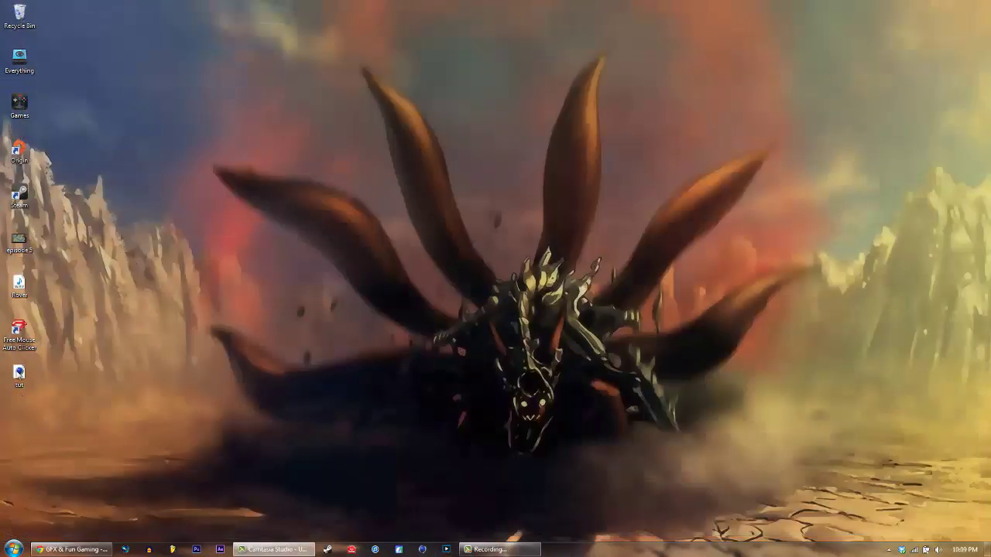
double_click(19, 374)
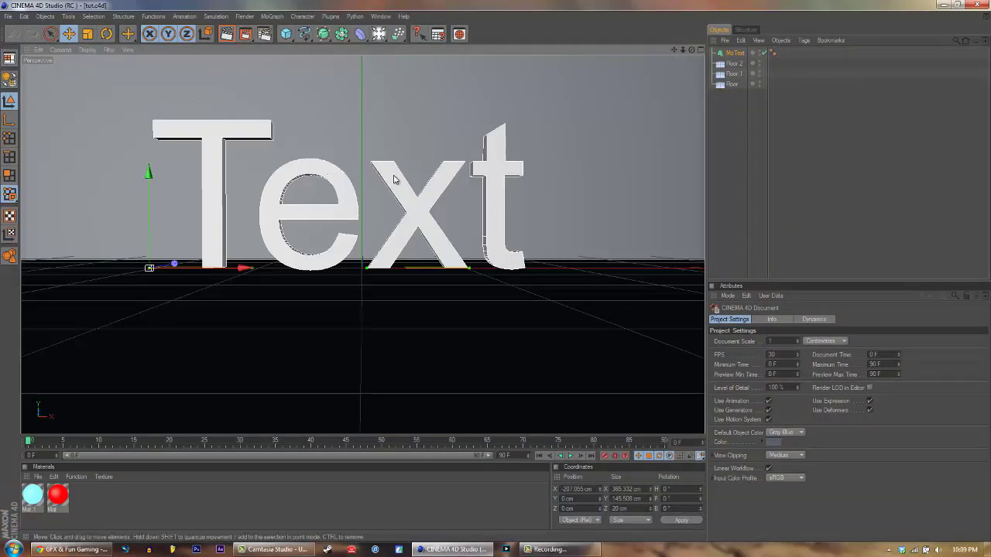
Change the MoText object's text to "Good Point".
left_click(393, 180)
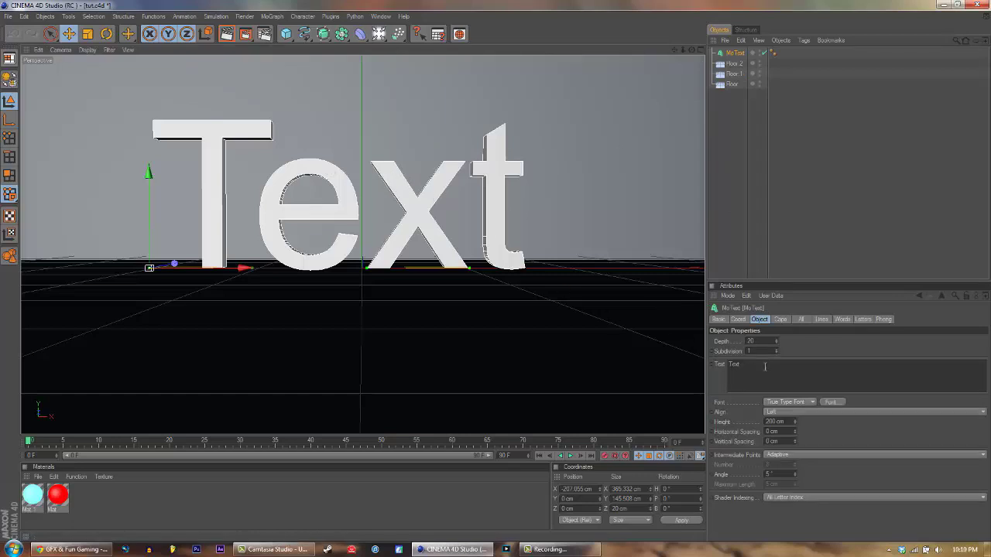
left_click(765, 366)
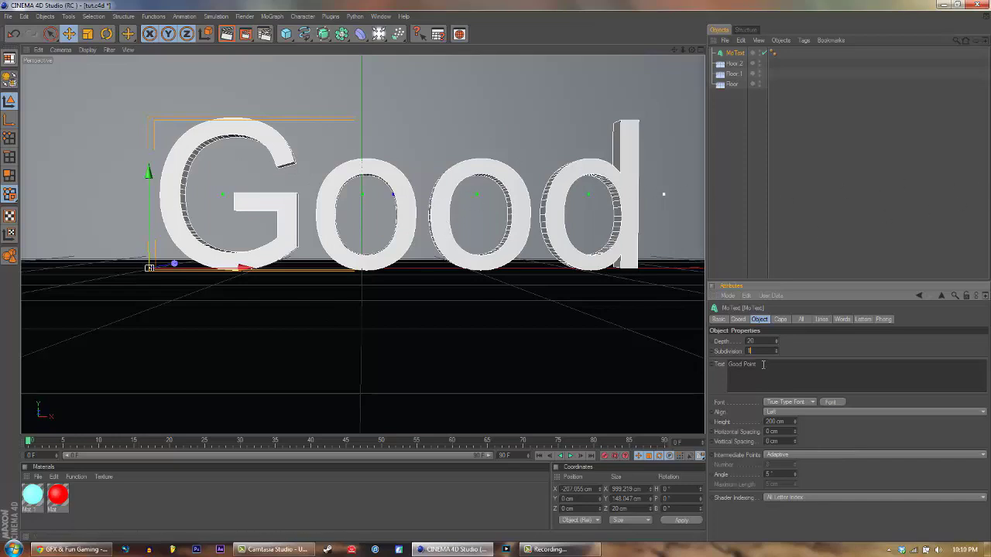
key("Tab")
Set the MoText font to the quick in Regular style.
left_click(830, 402)
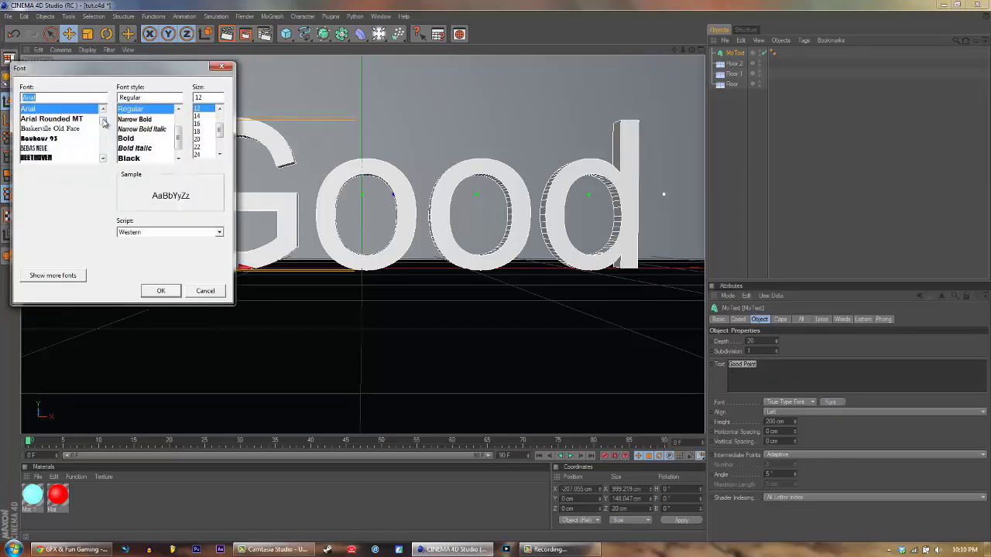
left_click_drag(103, 124, 103, 149)
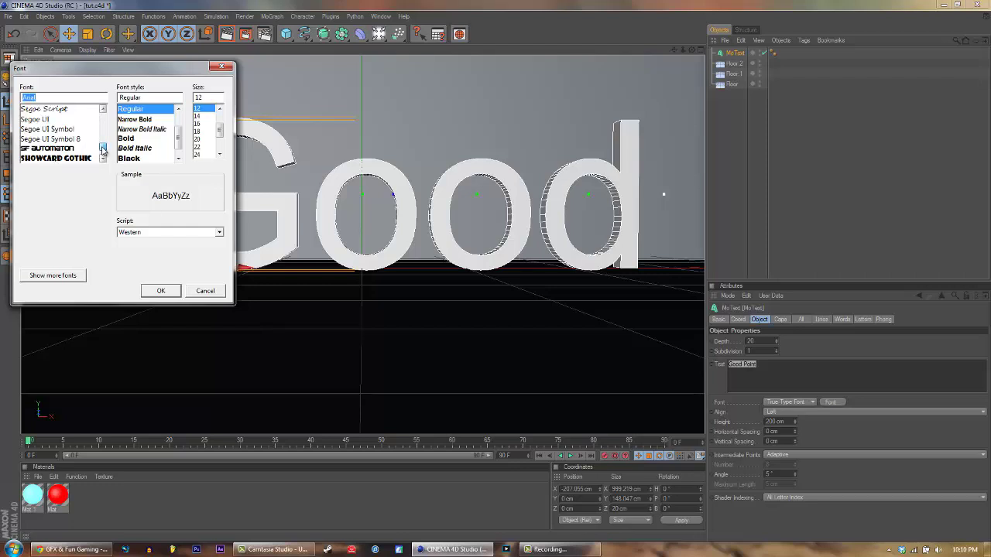
left_click(103, 159)
left_click(103, 158)
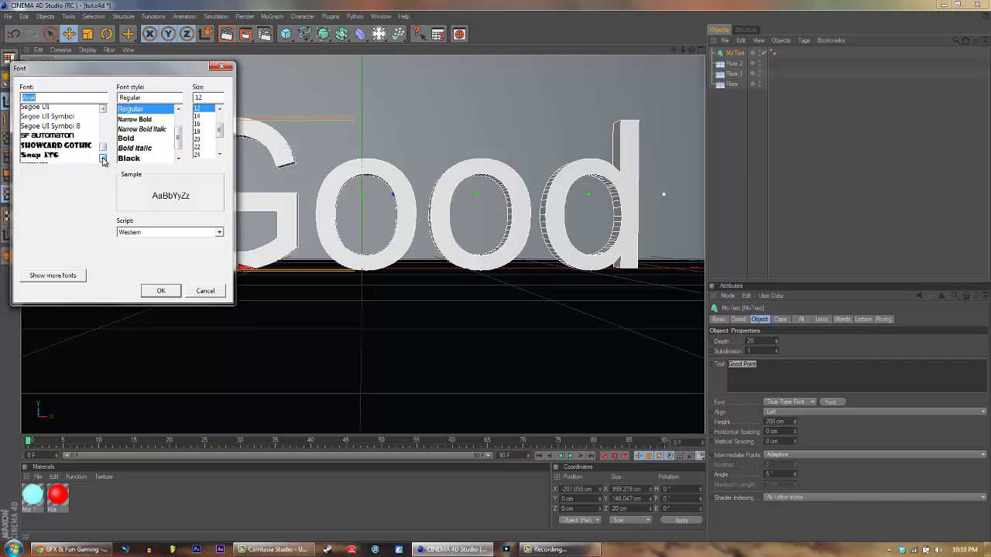
left_click(103, 159)
left_click(103, 159)
left_click(103, 158)
left_click(103, 158)
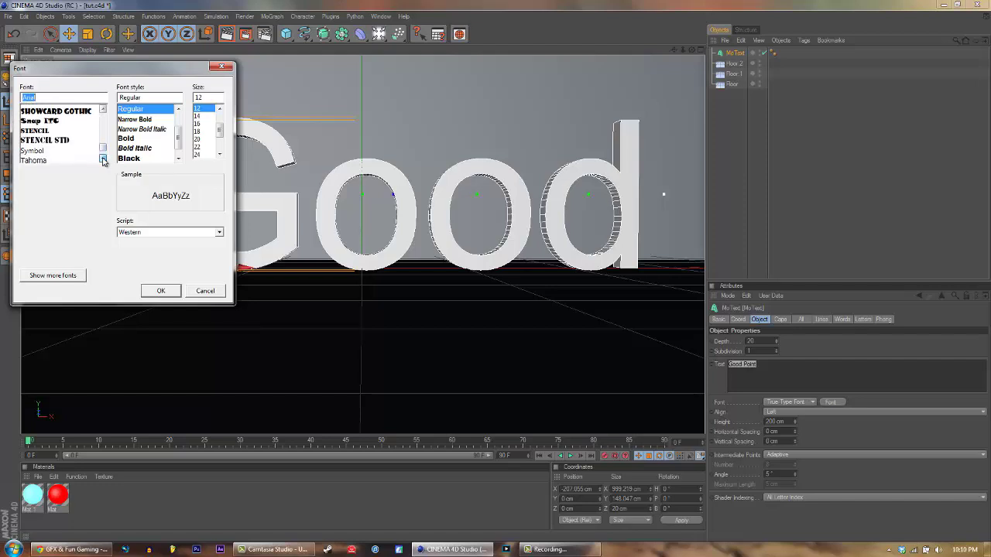
left_click(103, 159)
left_click(103, 159)
left_click(102, 159)
left_click(103, 159)
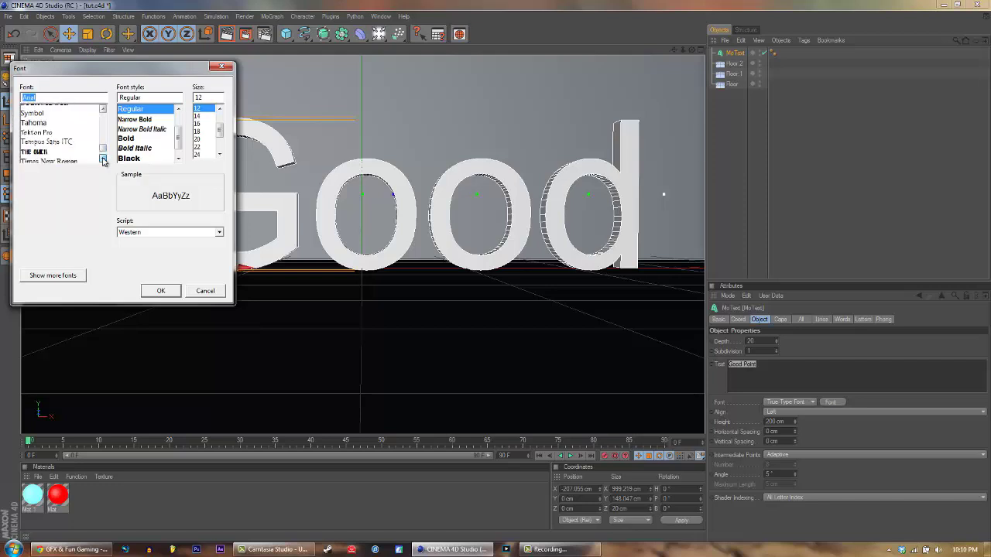
left_click(103, 158)
left_click(53, 140)
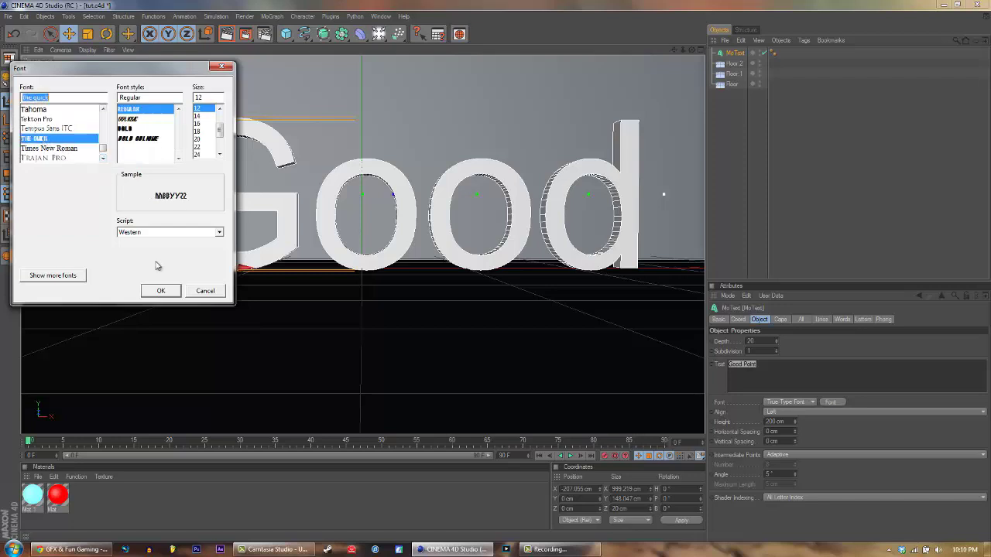
left_click(161, 291)
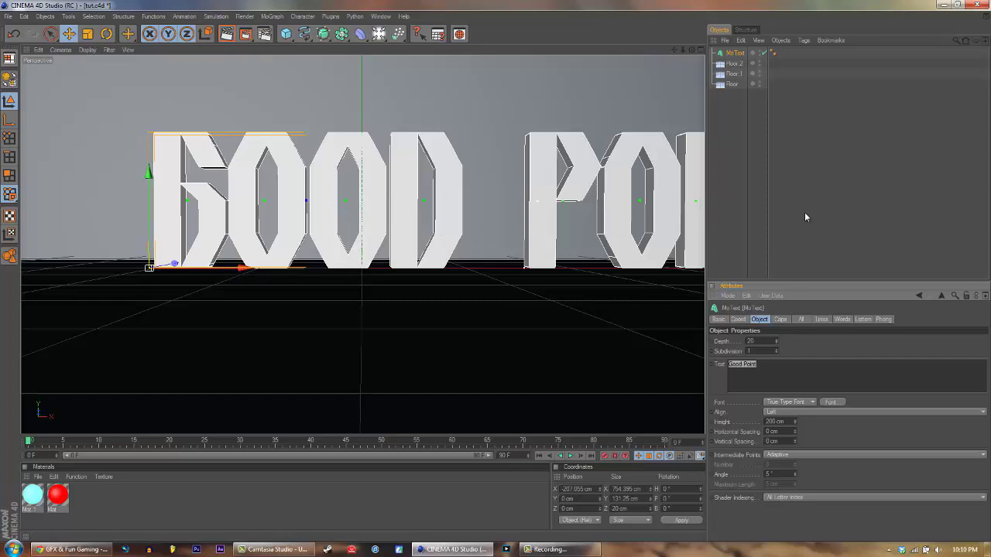
Move the text along the X axis to about -300 cm and scale it down to about 604 cm wide.
left_click(69, 34)
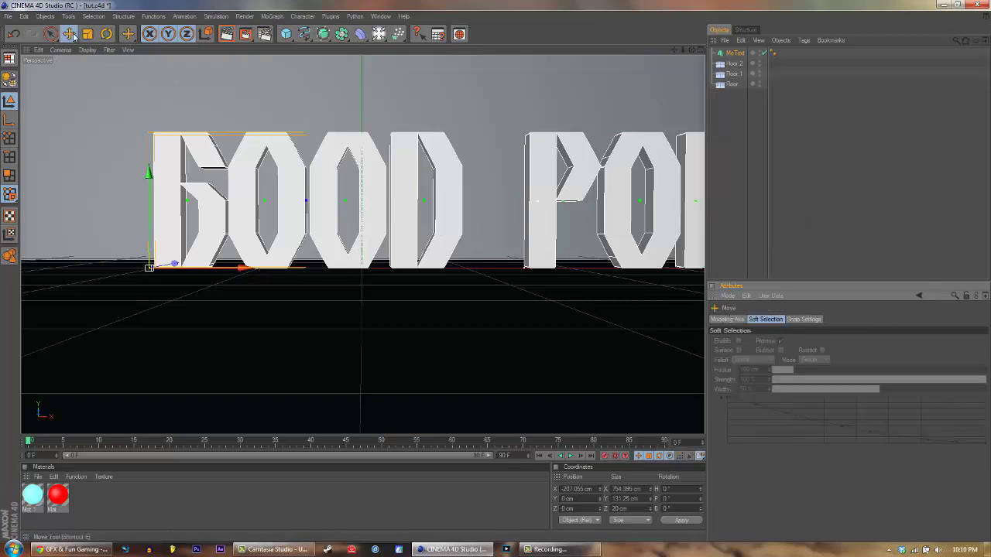
mouse_move(241, 269)
left_mouse_down()
mouse_move(501, 276)
mouse_move(260, 268)
left_mouse_up()
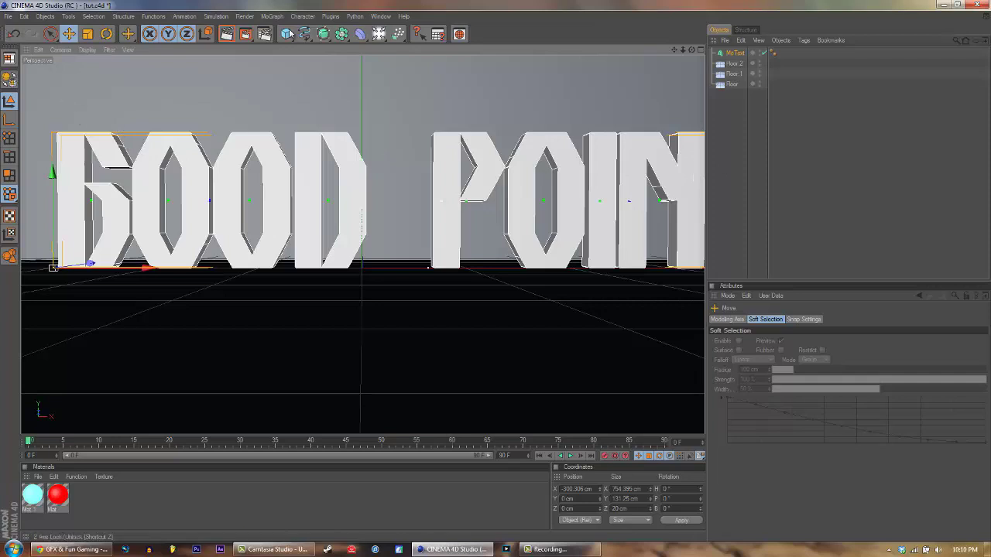
left_click(88, 35)
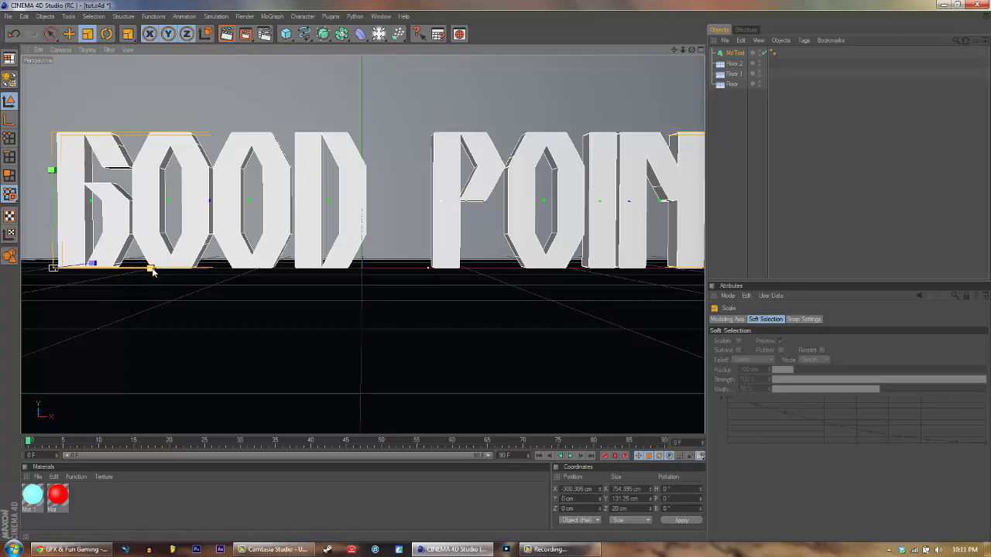
left_click_drag(153, 271, 495, 276)
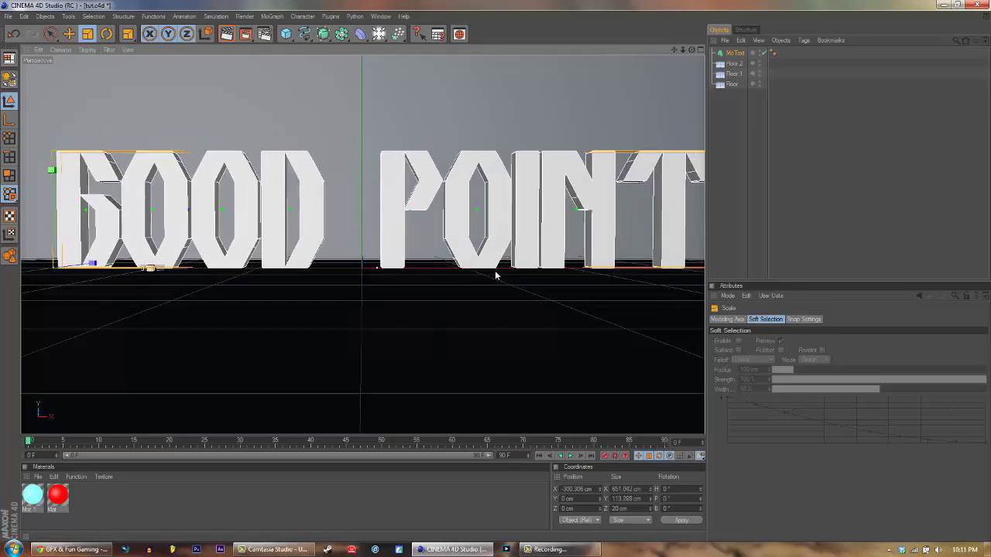
left_click_drag(495, 274, 494, 275)
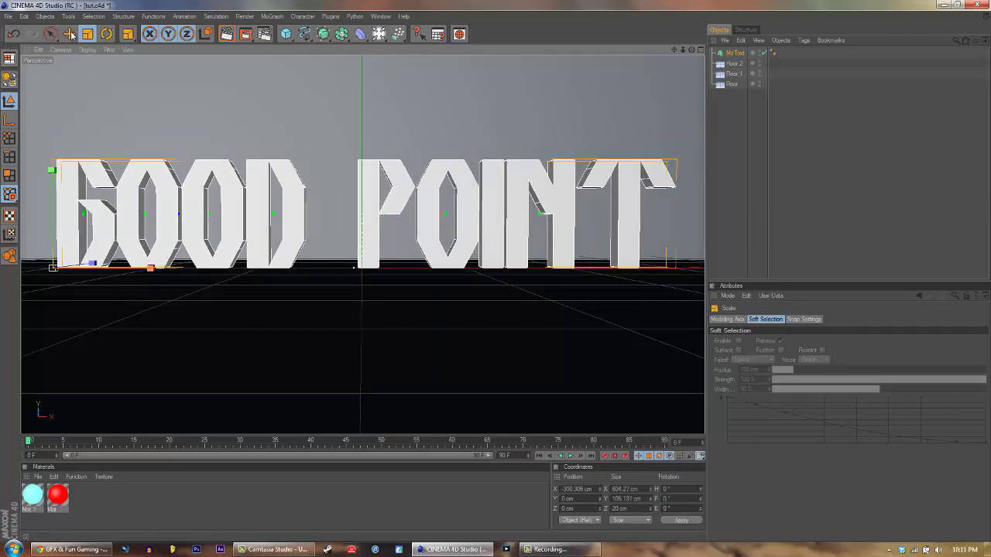
Deselect the text and start a preview render of the slightly angled view, stopping it before it finishes.
key("e")
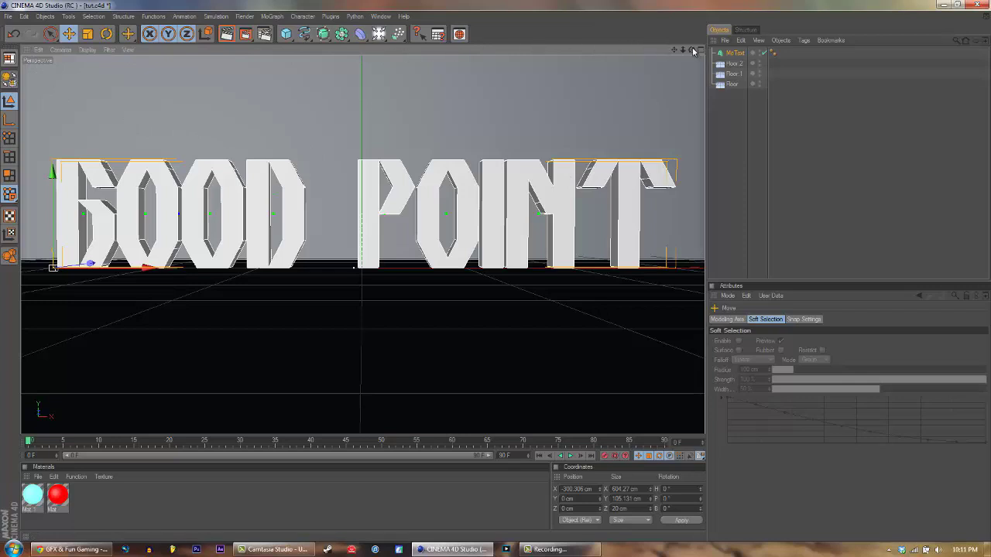
left_click_drag(692, 51, 497, 275)
left_click(785, 136)
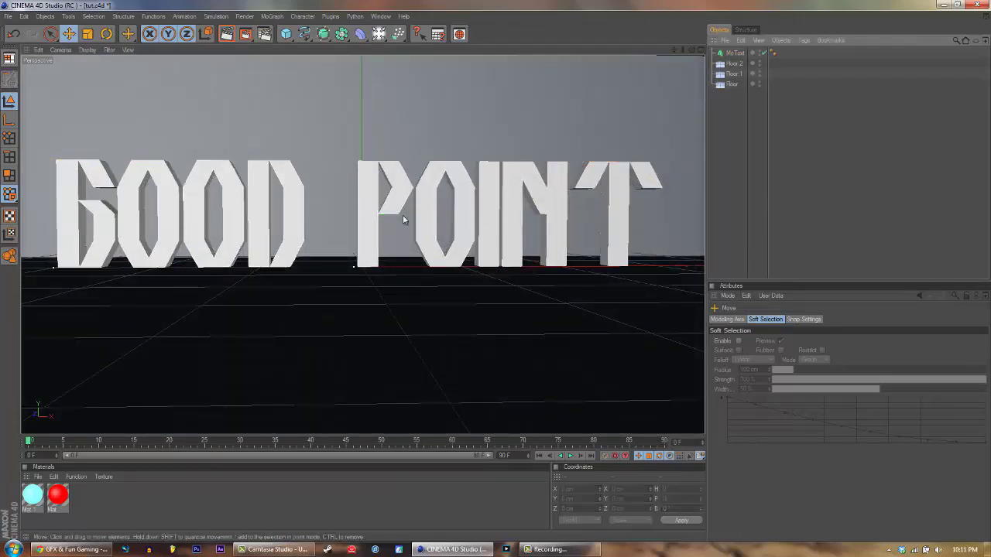
left_click(228, 35)
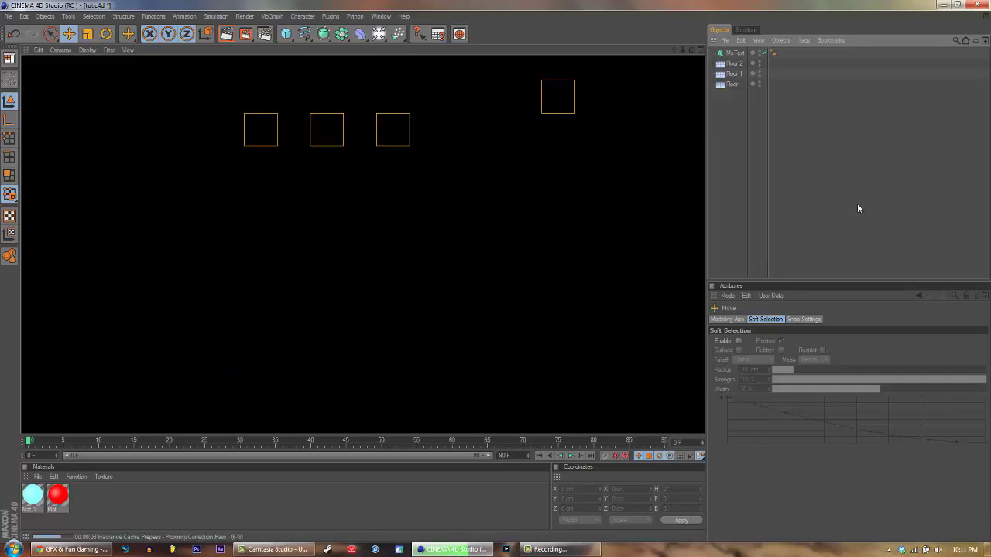
key("Escape")
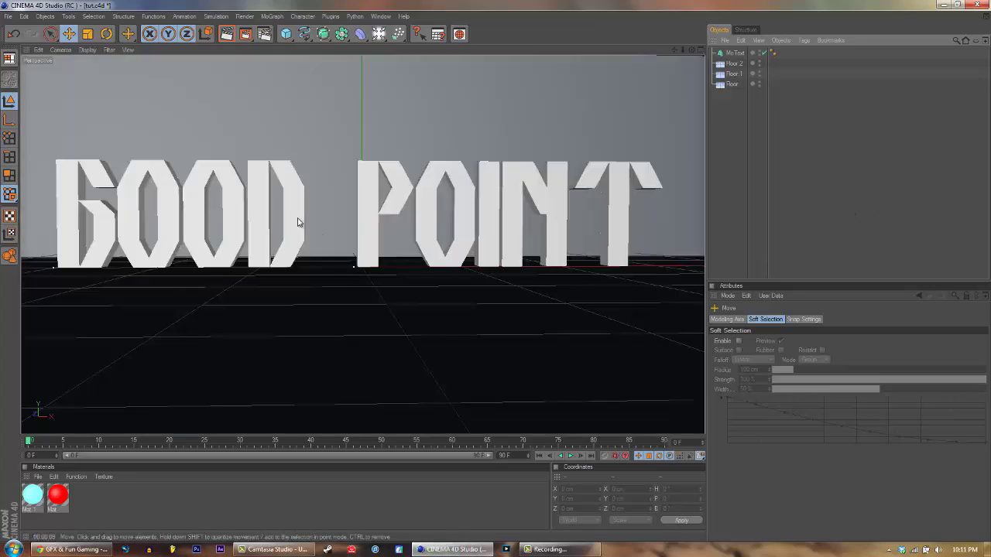
Shift the Good Point text along the X axis to about -292 cm and deselect it.
left_click(262, 219)
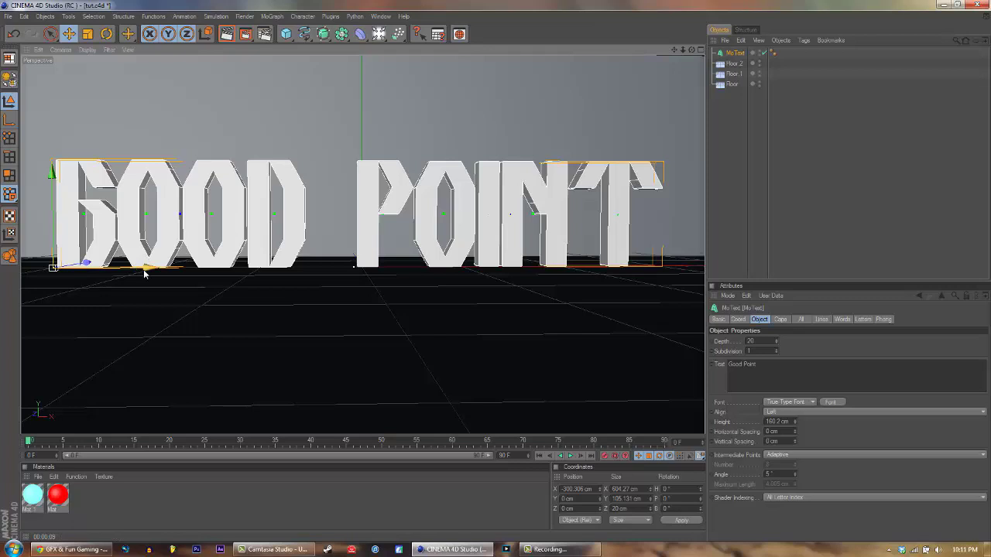
left_click_drag(497, 274, 496, 274)
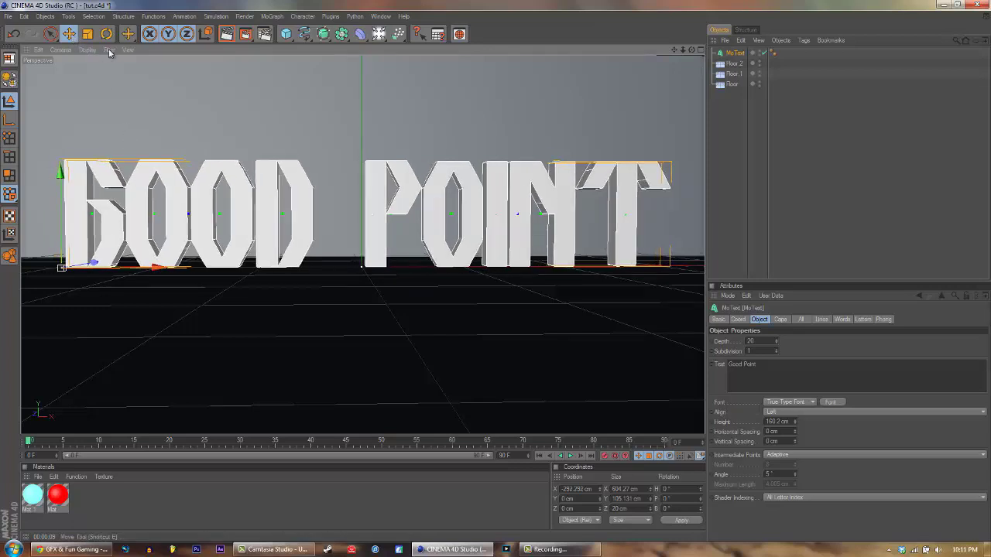
left_click(832, 154)
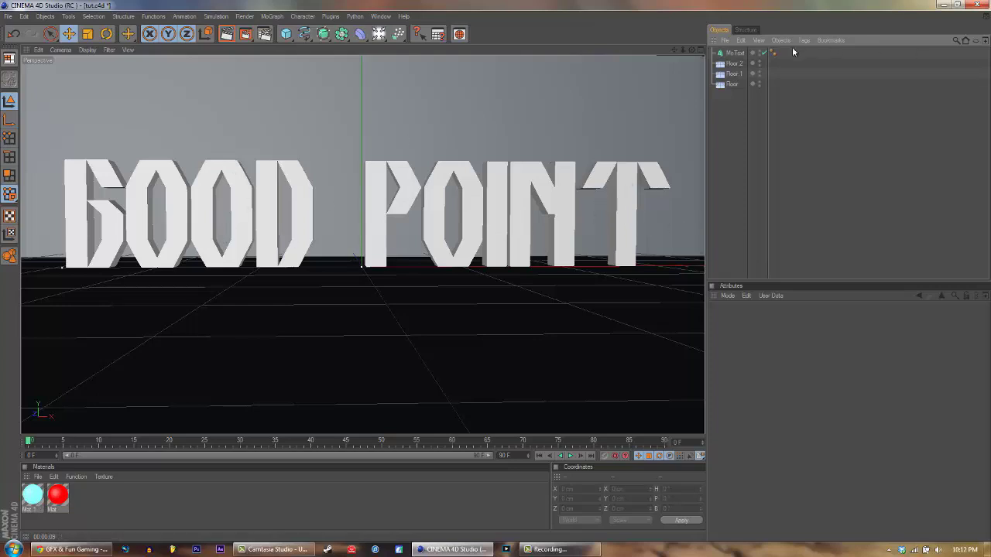
left_click(740, 54)
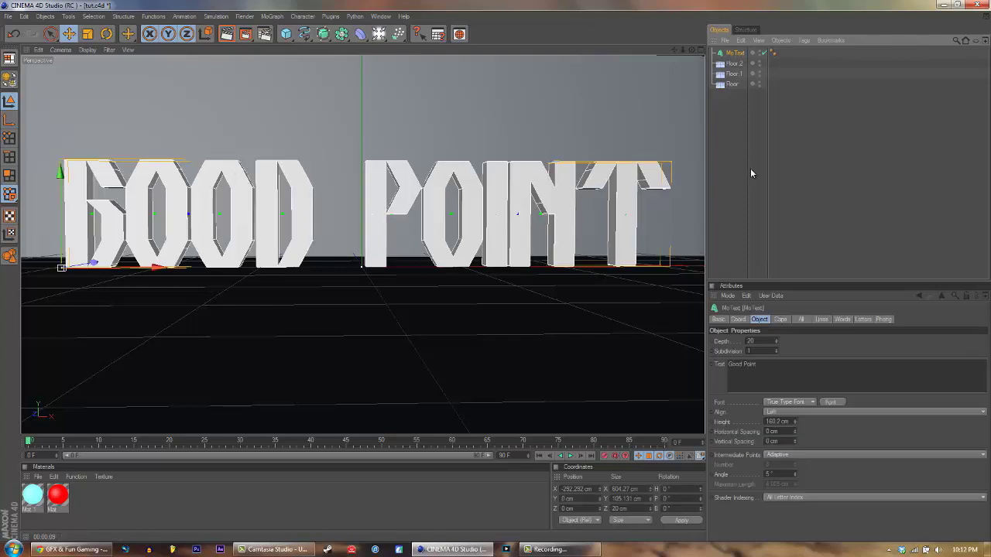
left_click(825, 178)
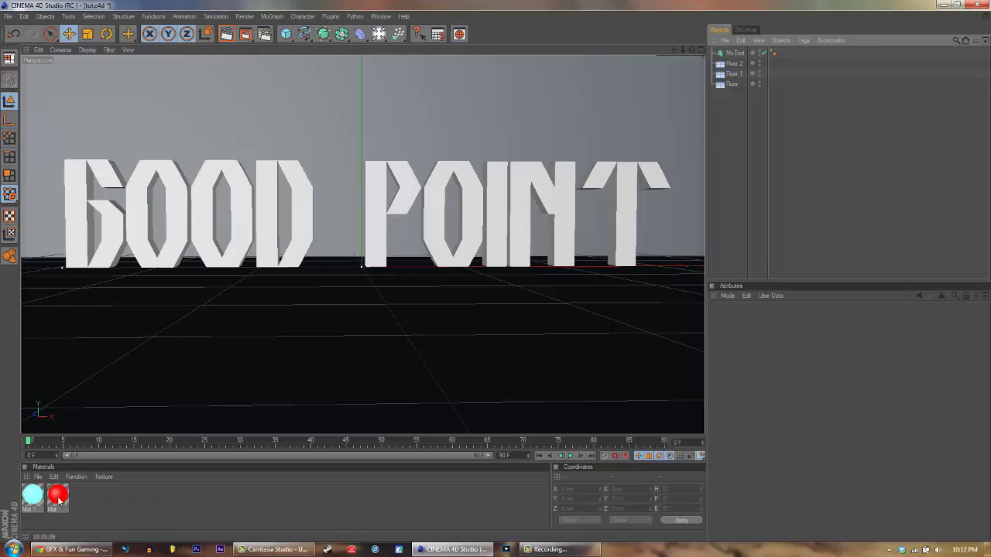
Open the cyan Mat.1 material for editing and set its base color to green, R 28, G 255, B 16.
double_click(28, 499)
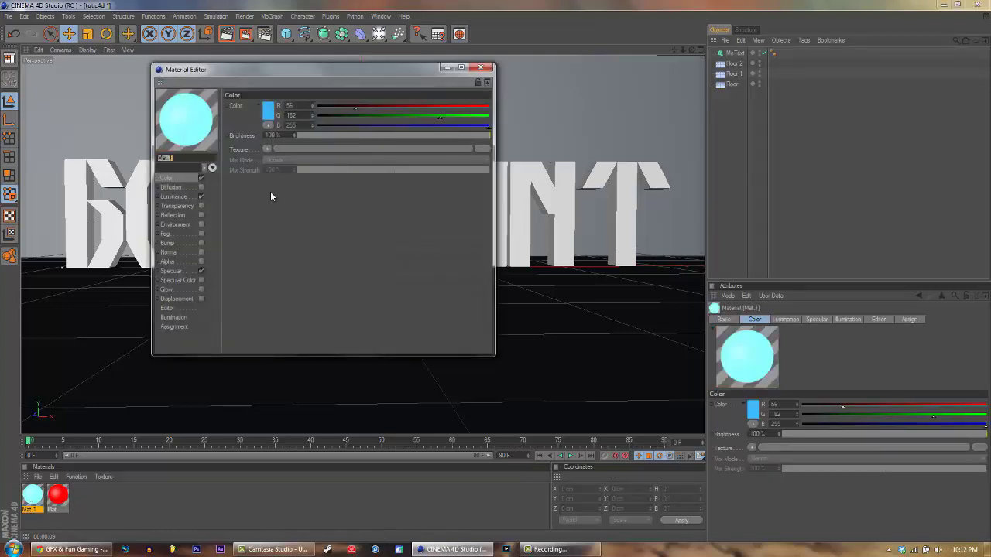
left_click(269, 111)
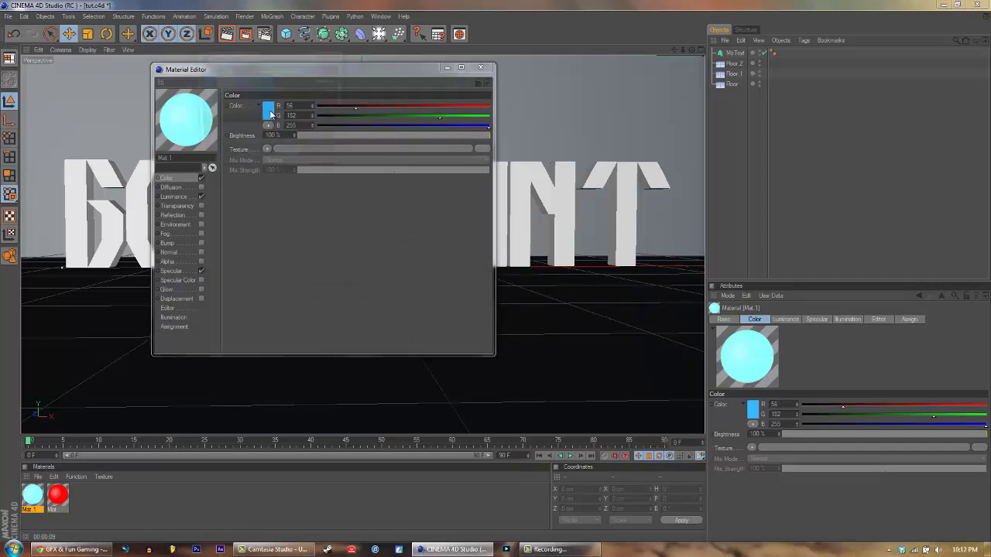
left_click(280, 73)
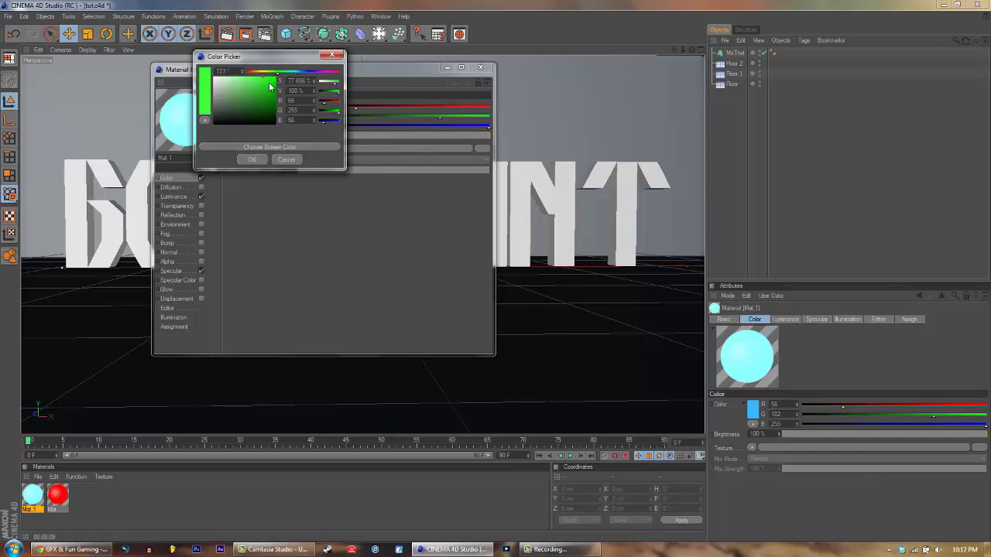
left_click_drag(268, 82, 272, 67)
left_click(261, 160)
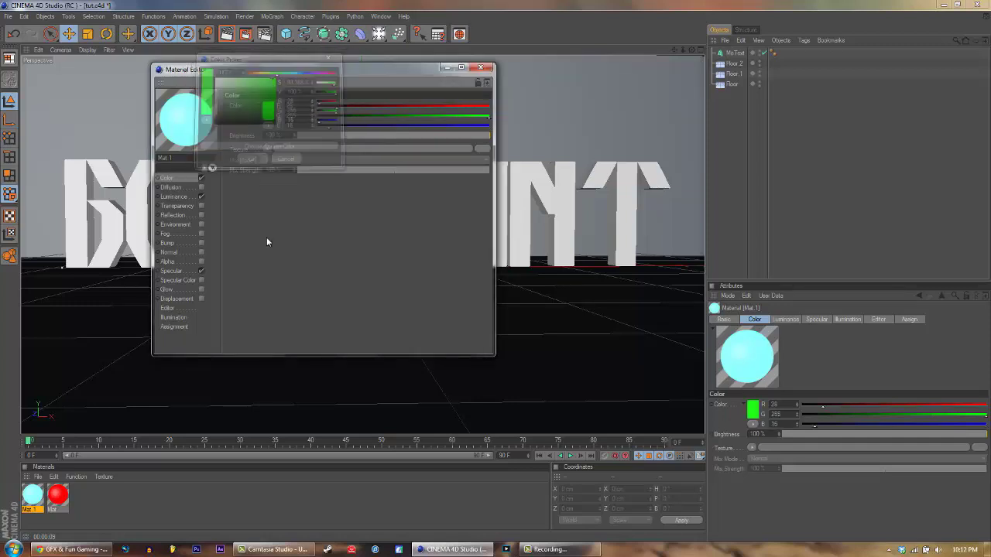
Set the Mat.1 material's luminance color to fully saturated green, R 55, G 255, B 0.
left_click(177, 198)
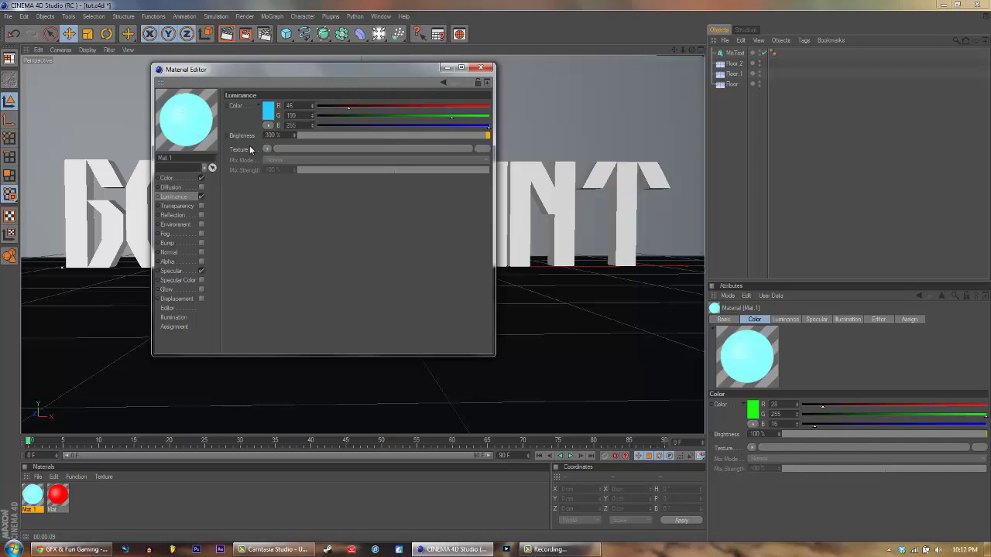
left_click(264, 116)
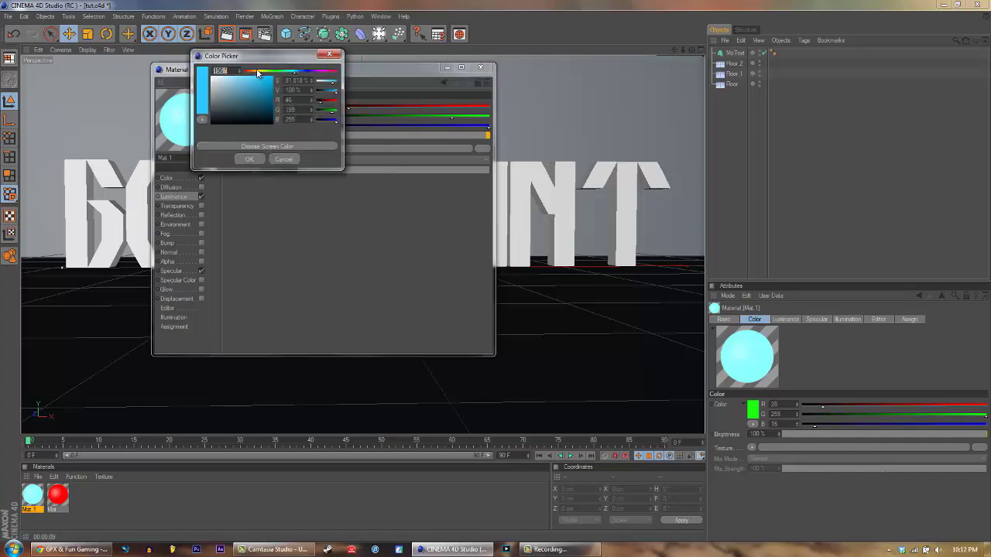
left_click(271, 71)
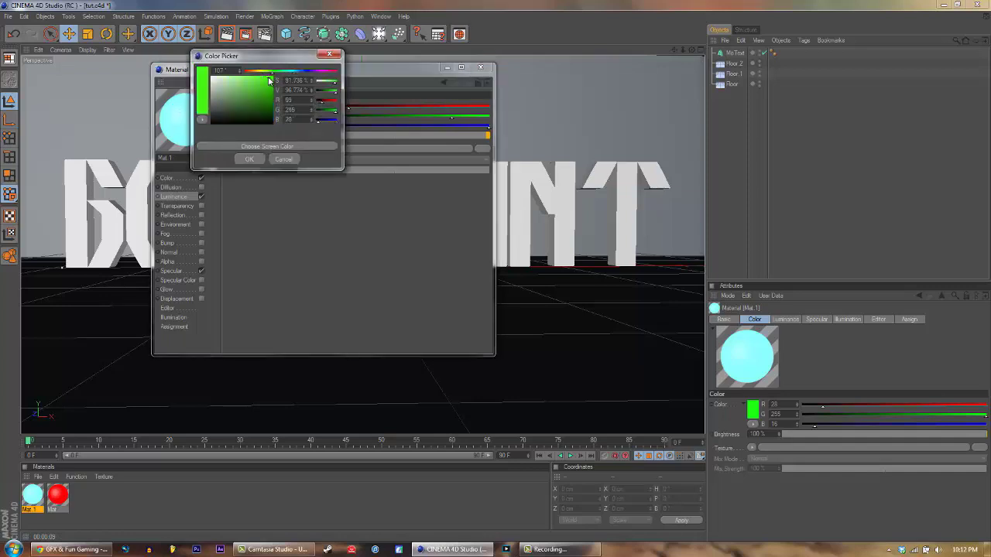
left_click(249, 158)
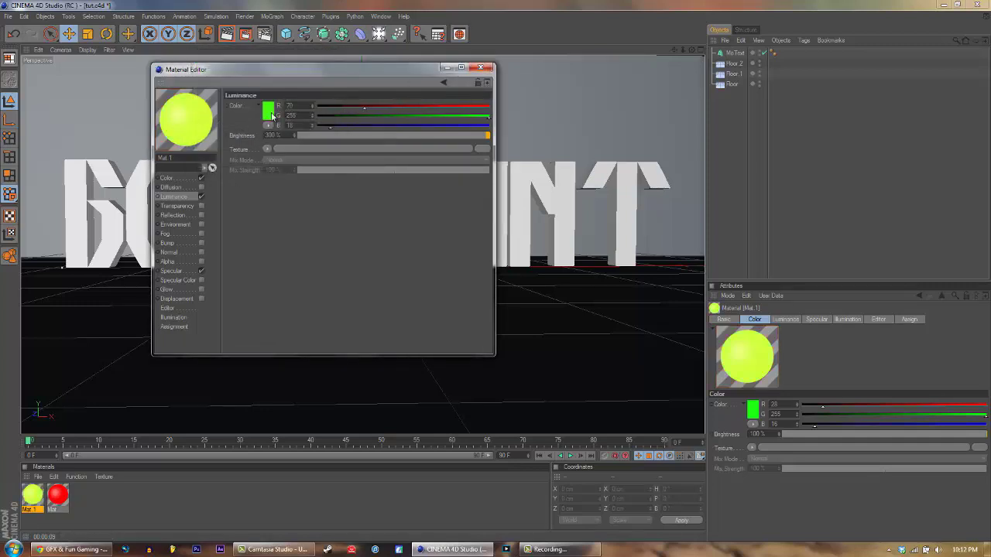
left_click(270, 116)
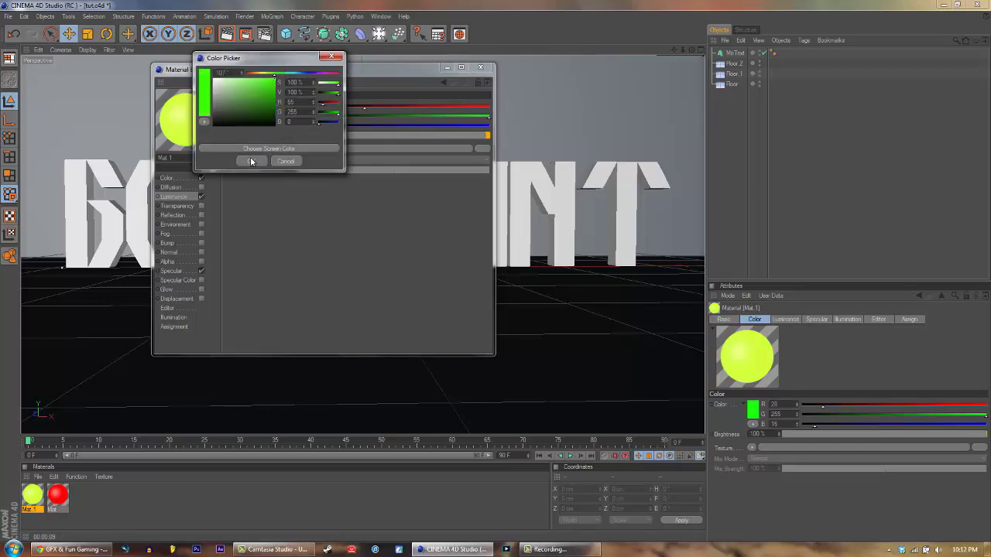
Set the Mat.1 base color to R 63, G 255, B 0 and close the material editor.
left_click(169, 179)
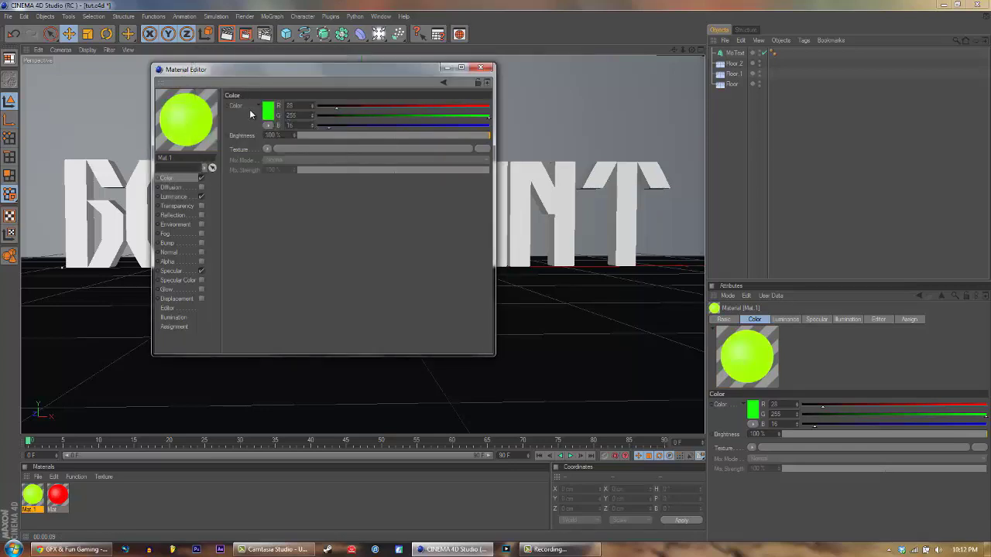
left_click(268, 115)
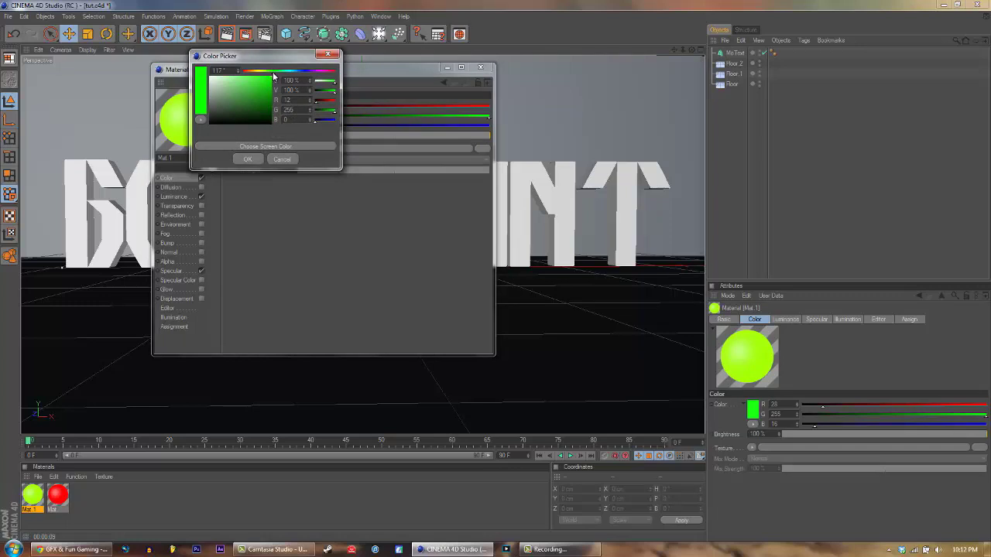
left_click_drag(271, 76, 264, 106)
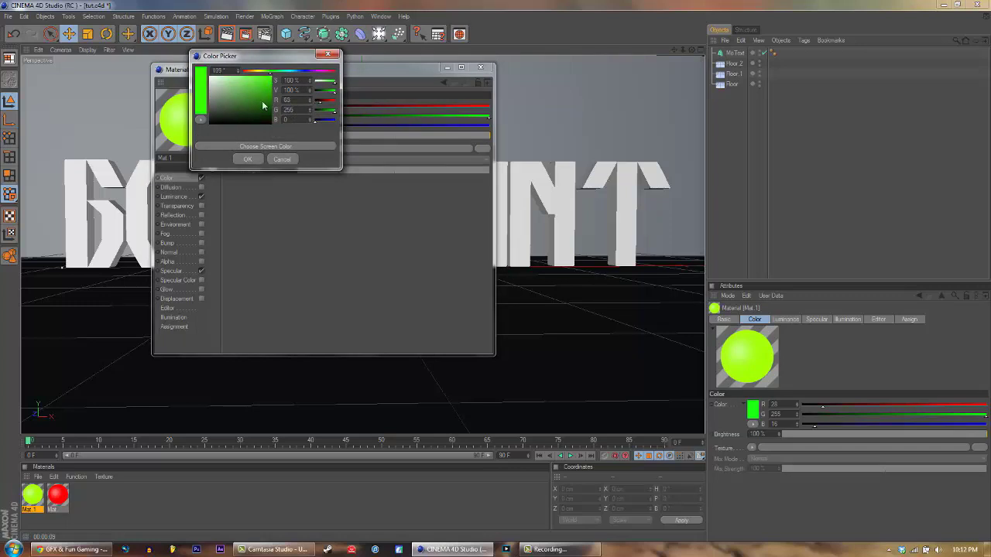
left_click(248, 159)
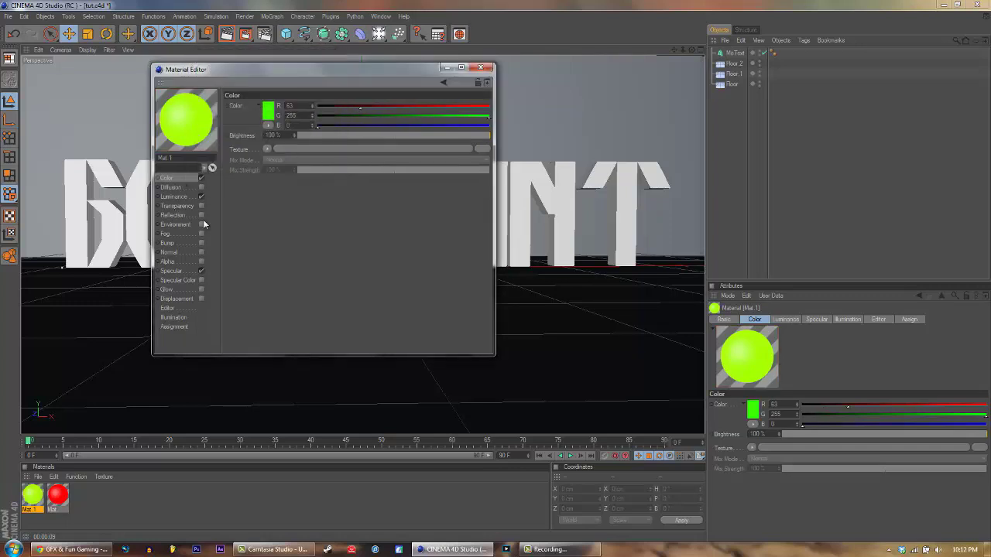
left_click(479, 69)
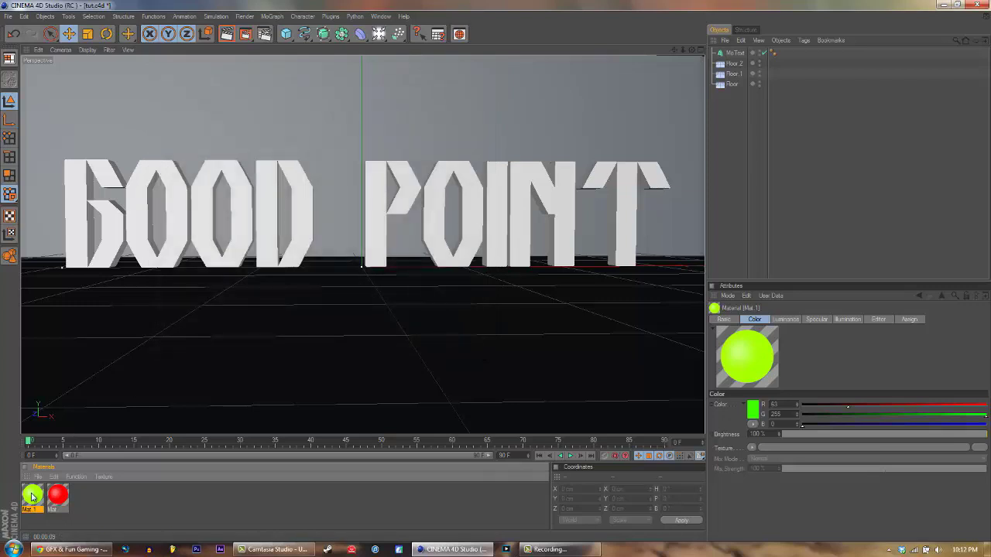
Apply the green Mat.1 material to the Good Point text, deselect it and start a preview render.
left_click_drag(33, 496, 137, 334)
left_click_drag(237, 246, 246, 216)
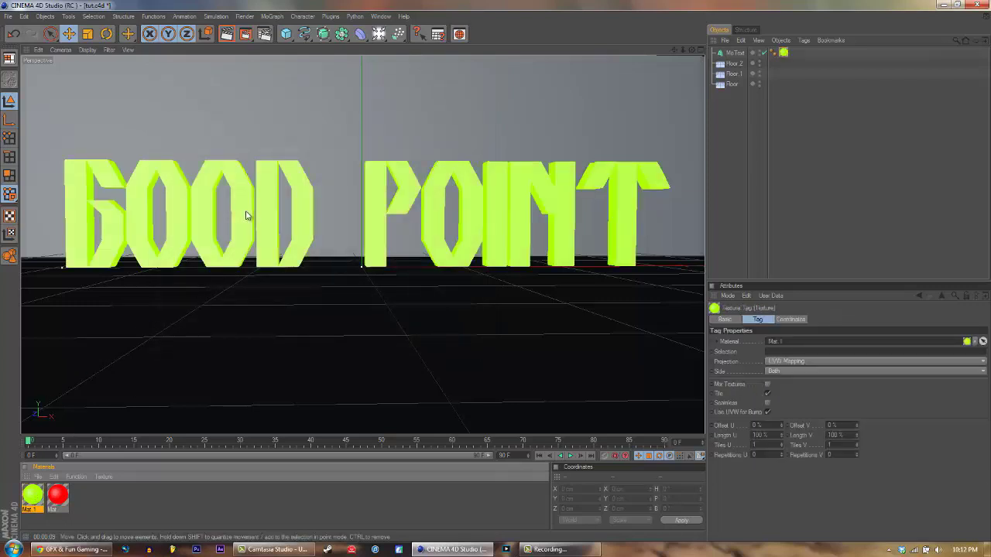
left_click(832, 192)
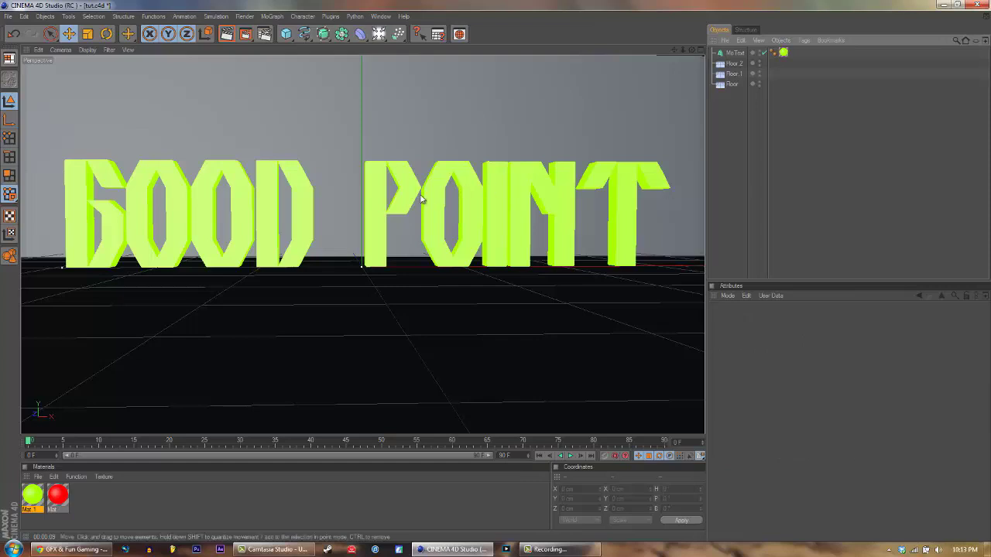
left_click(226, 36)
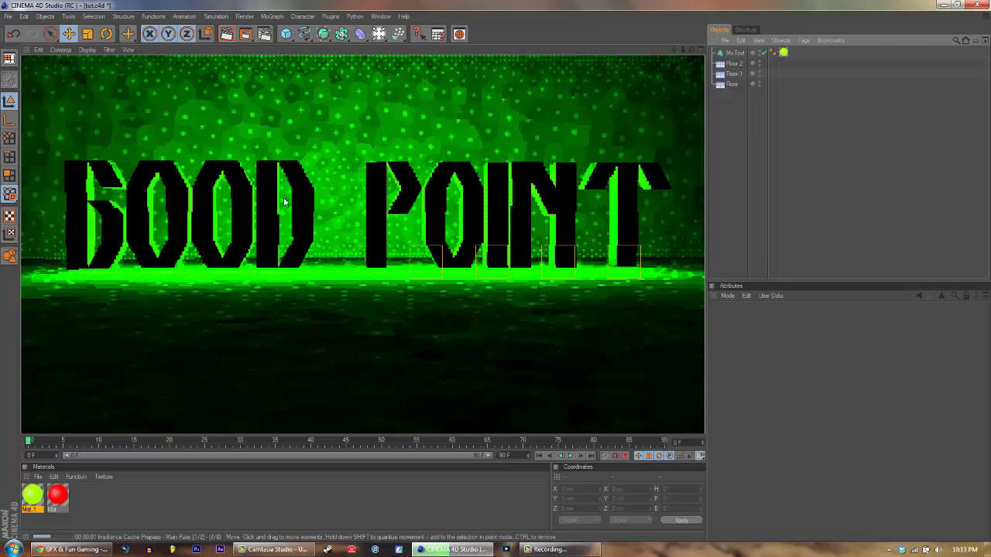